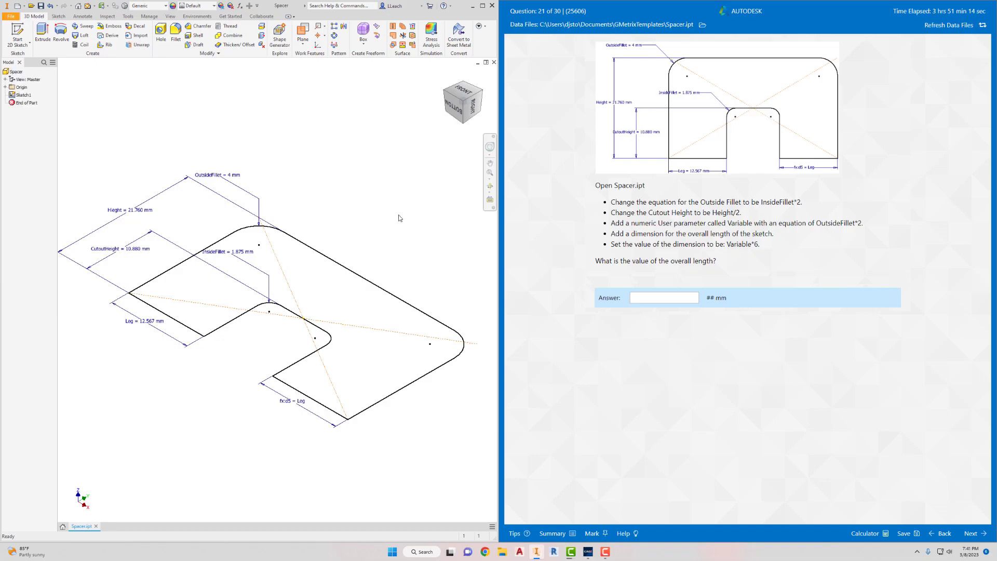
Step: Set the OutsideFillet parameter's equation to InsideFillet*2 and try to set the CutoutHeight equation to Height/2
mouse_move(385, 213)
middle_down()
mouse_move(383, 187)
mouse_move(411, 173)
middle_up()
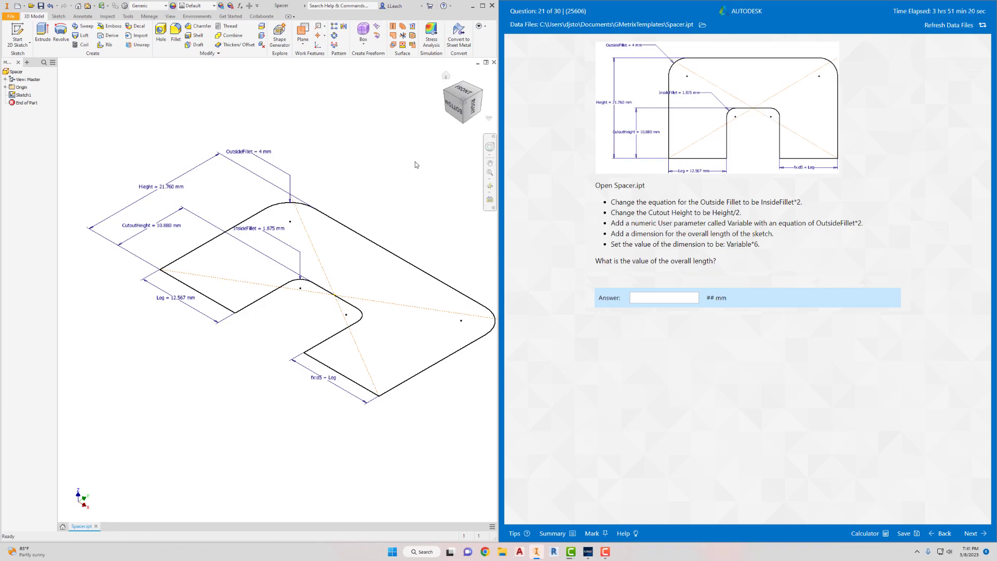
click(241, 6)
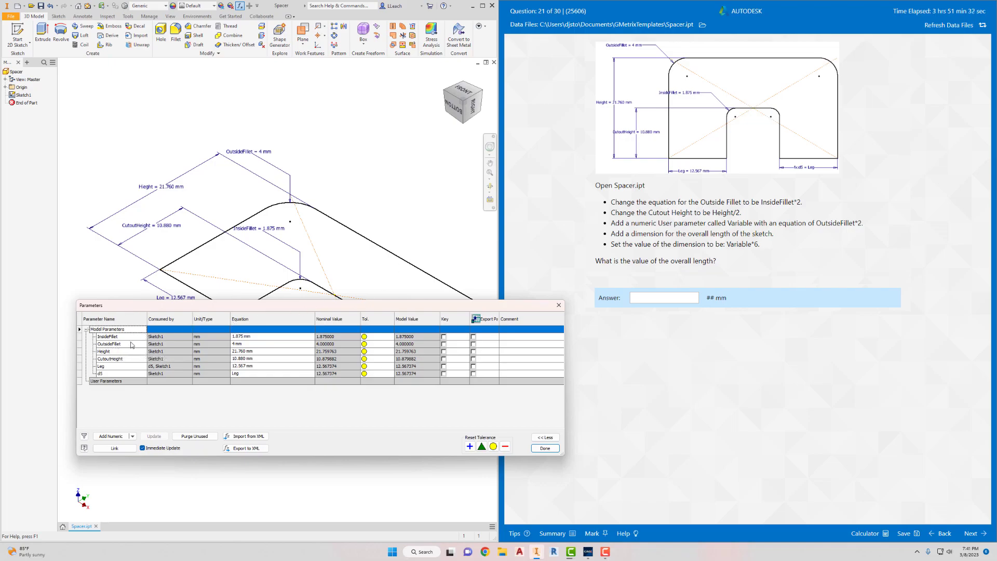
click(244, 345)
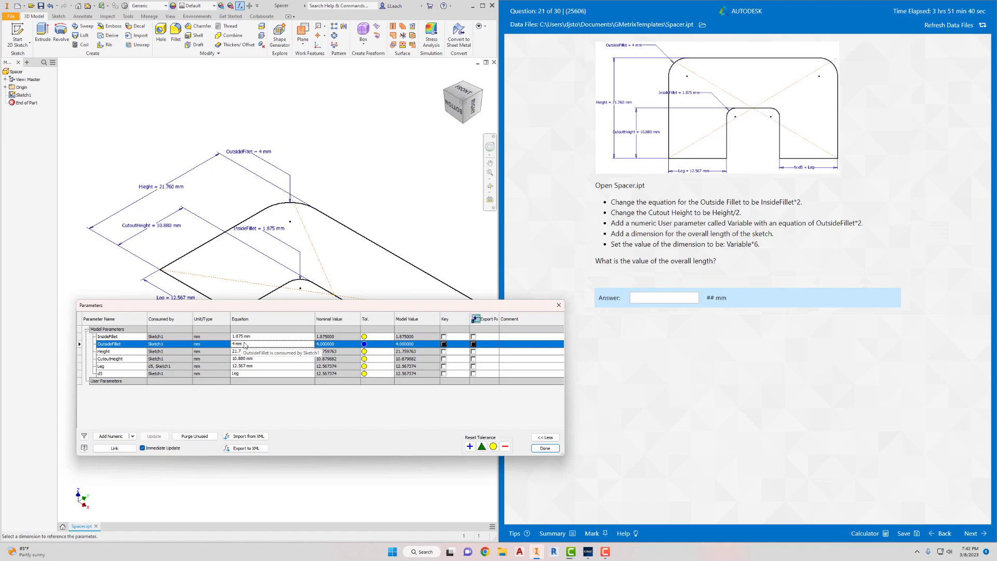
click(261, 344)
text(Inside)
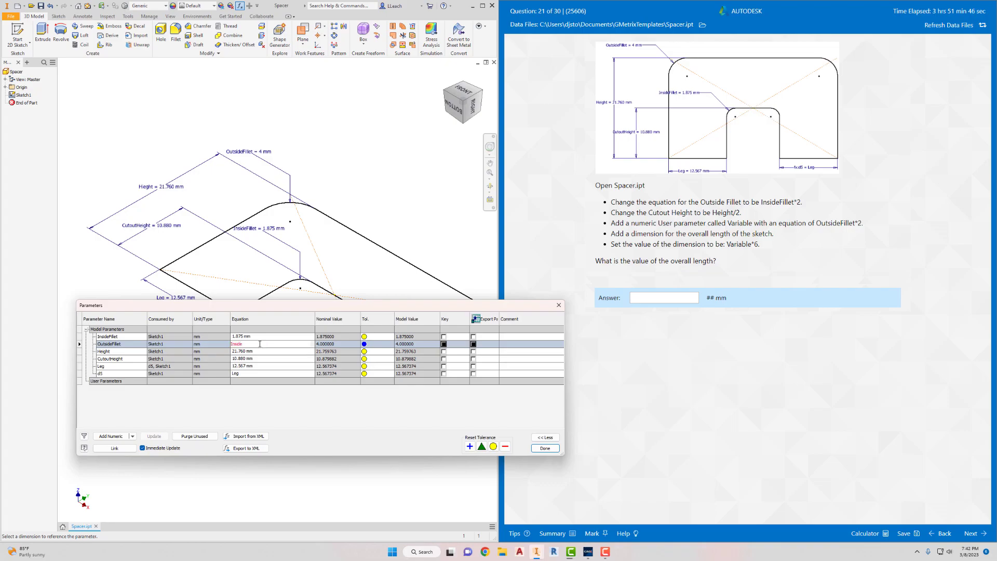
text(Fillet*2)
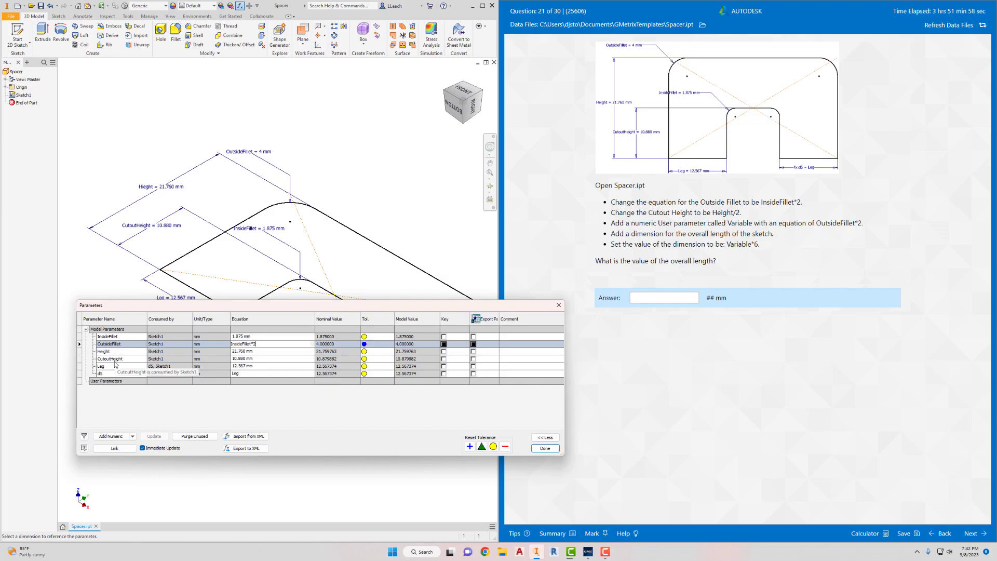
click(256, 359)
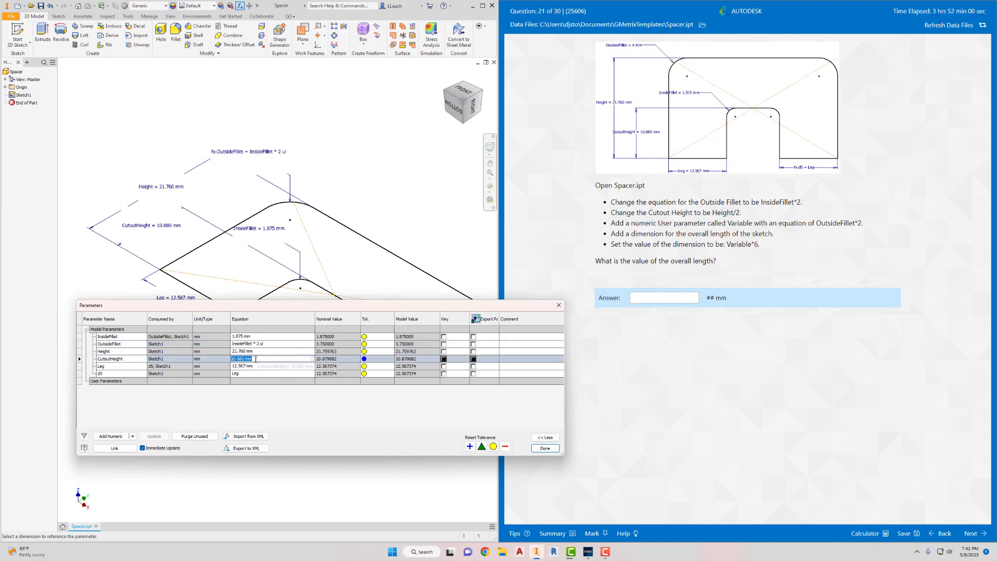
text(Height/2)
Step: Add a numeric user parameter named Variable with the equation OutsideFillet*2 and finish editing the parameters
click(121, 436)
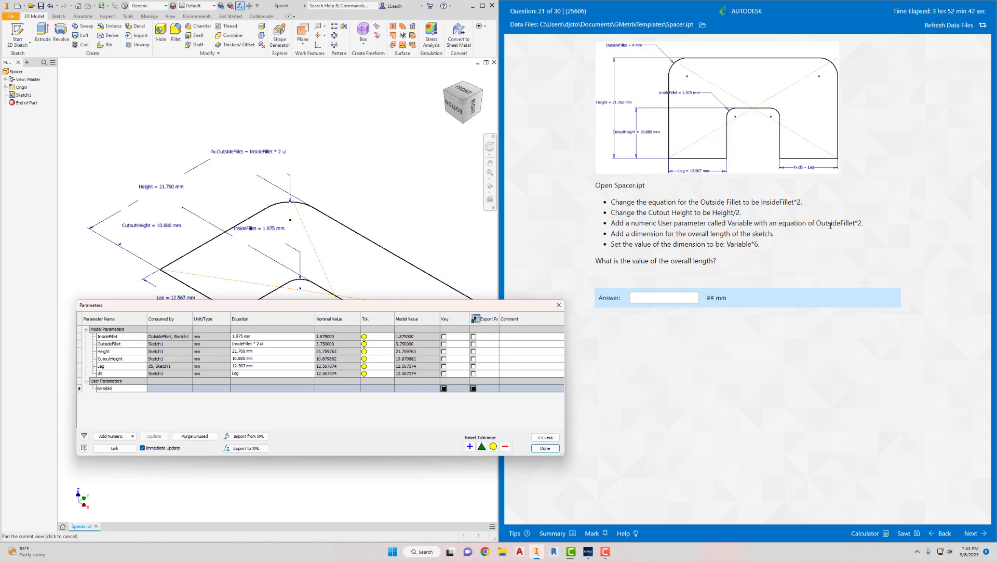
click(238, 389)
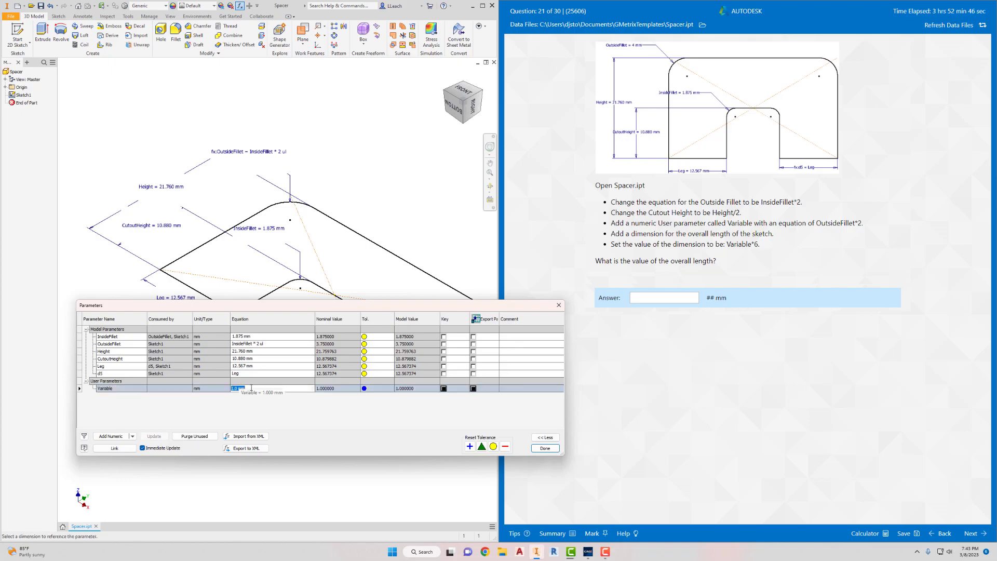
text(OutsideFillet*2)
click(545, 448)
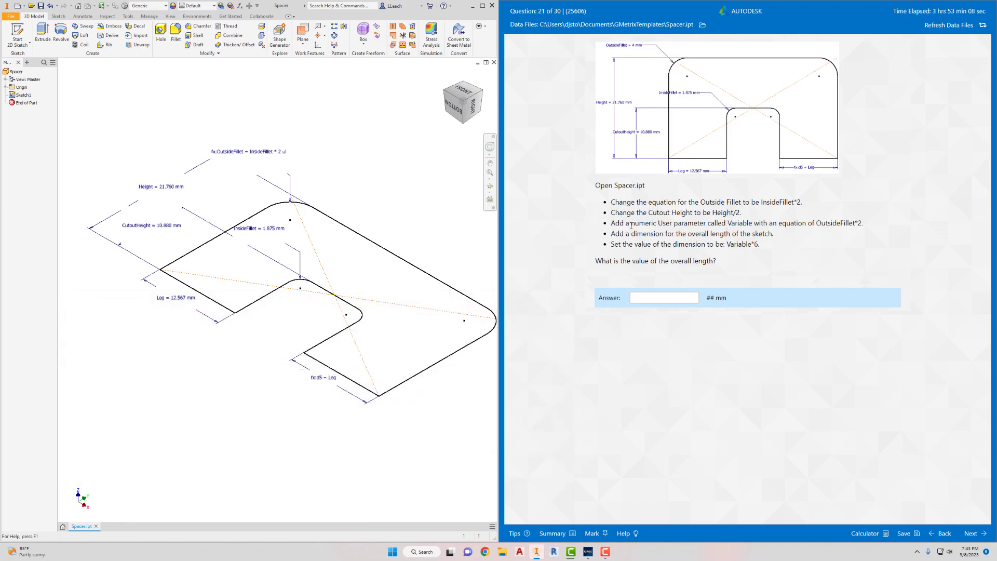
Step: Open the spacer's Sketch1 for editing
click(23, 95)
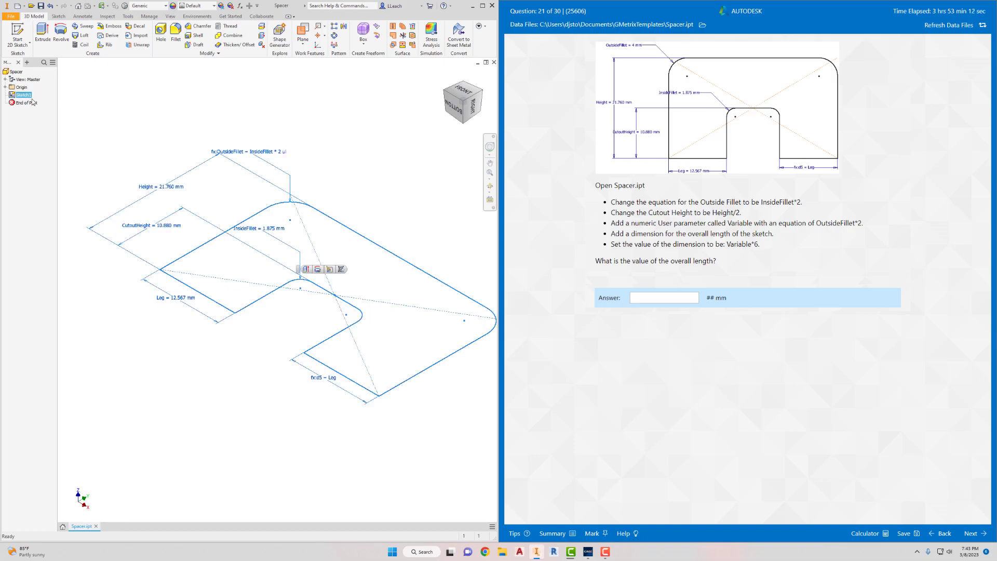
key(ctrl+shift+p)
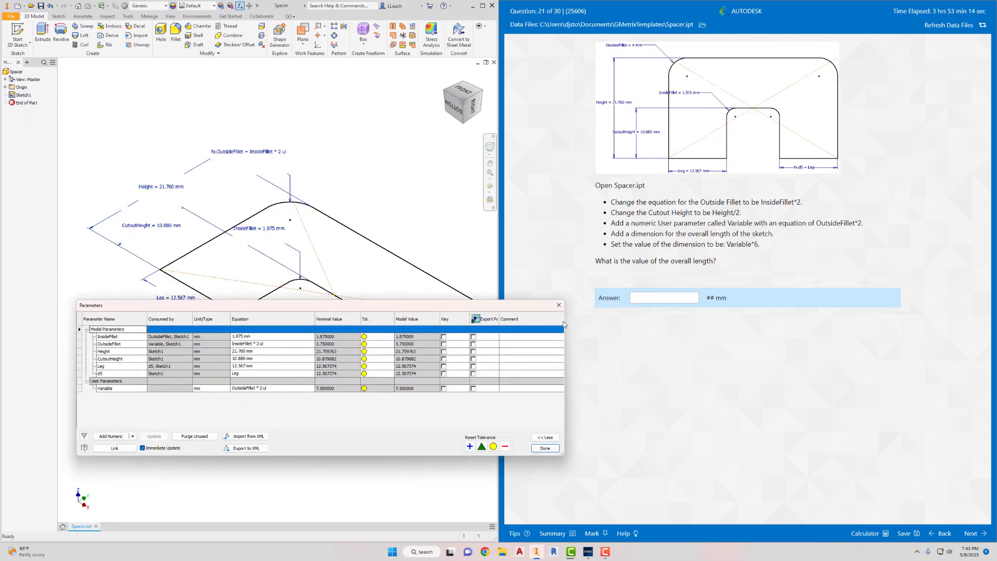
click(559, 306)
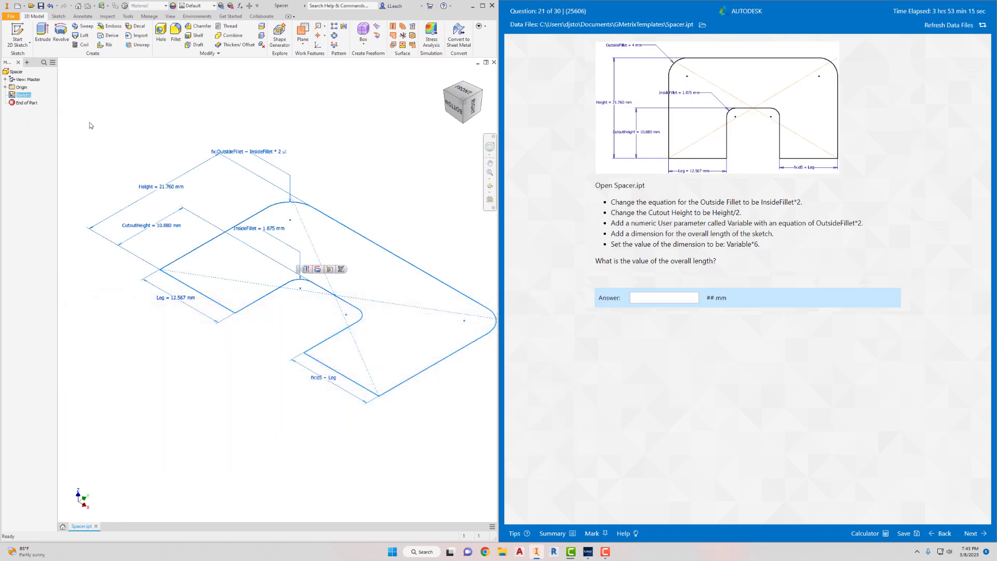
right_click(29, 96)
click(47, 126)
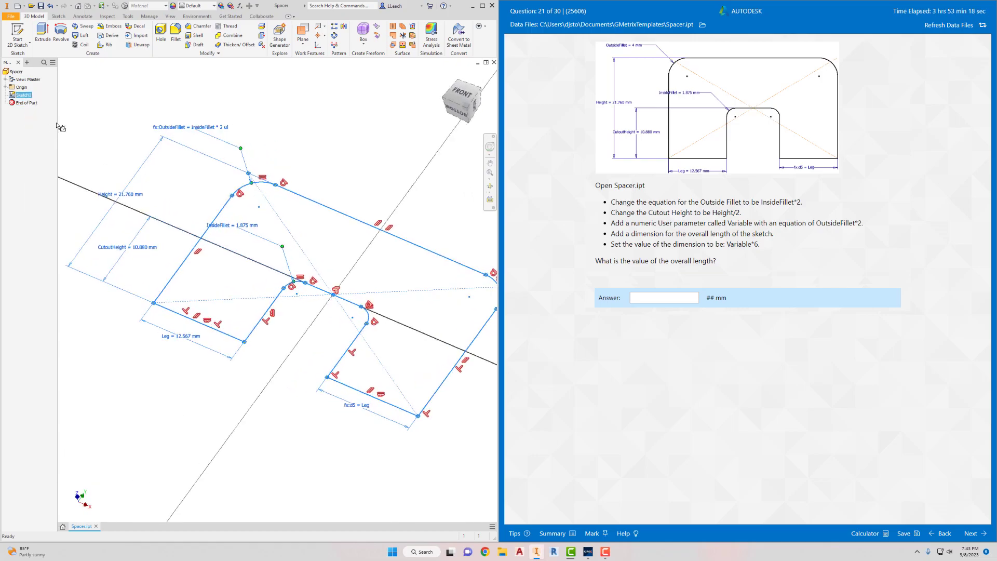
Step: Add a horizontal dimension for the sketch's overall length between its two outer vertical edges, placed above the profile
scroll(297, 219, down, 5)
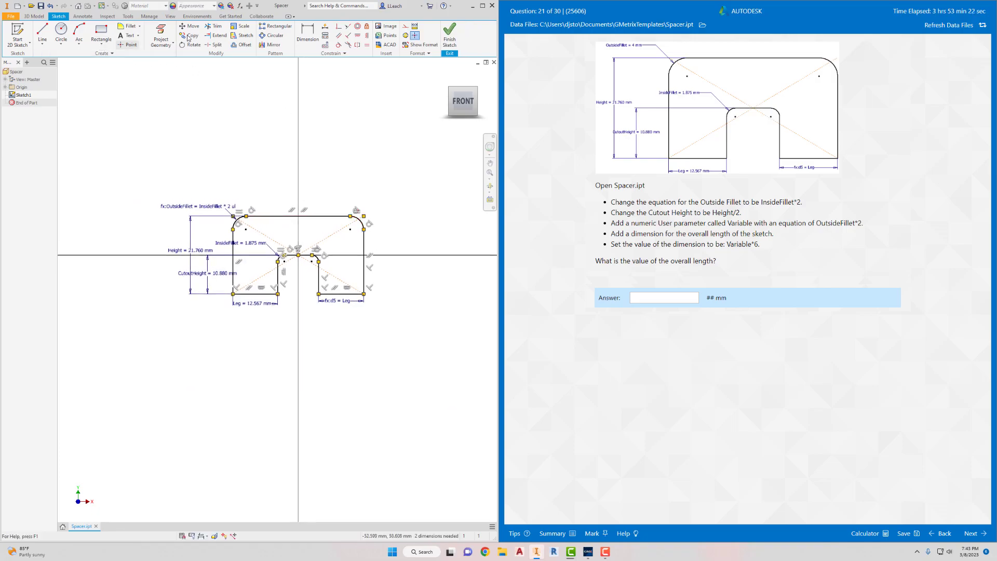
click(319, 40)
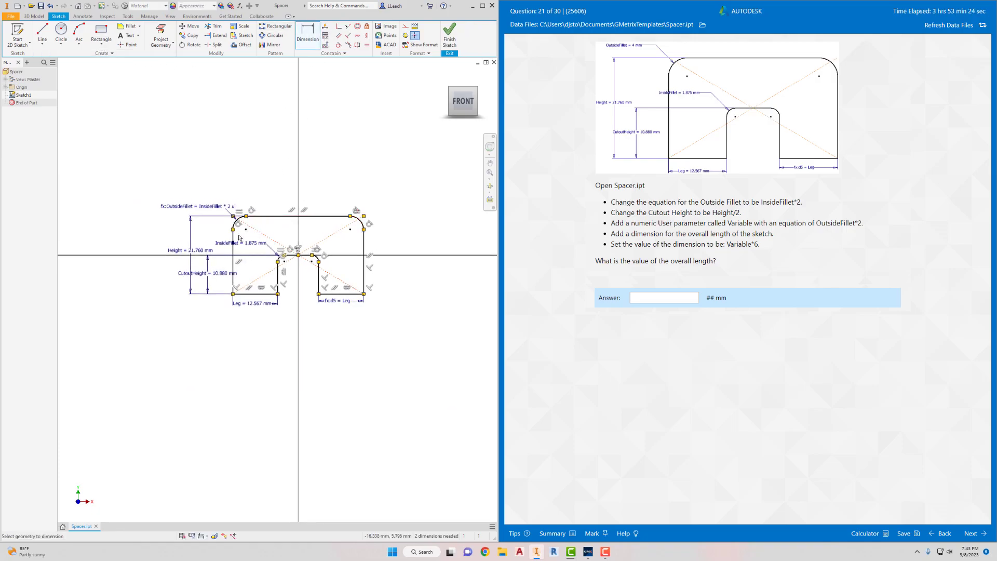
click(235, 240)
click(363, 239)
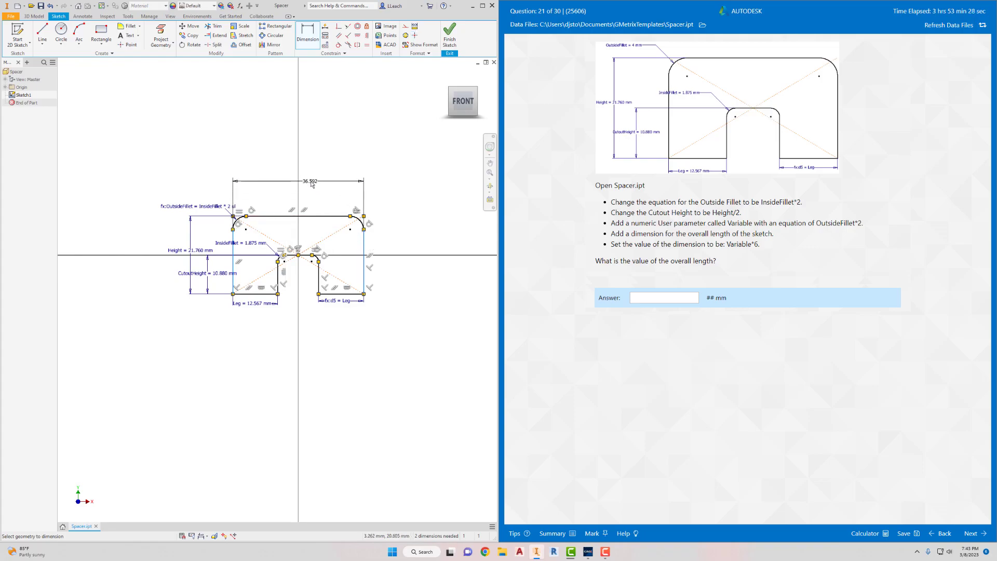
click(313, 183)
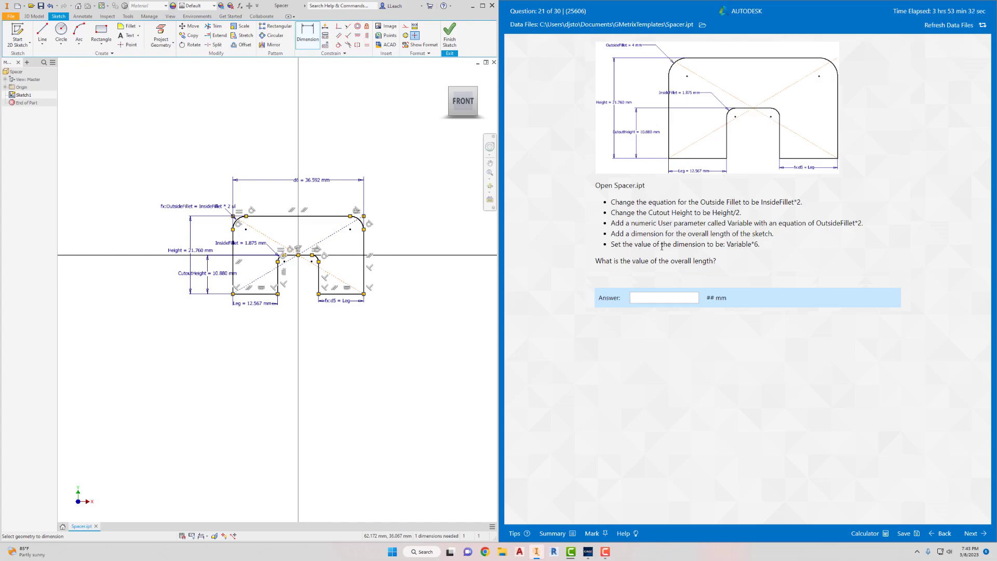
Step: Set the overall length dimension to the equation Variable*6
scroll(309, 187, up, 3)
scroll(308, 187, down, 2)
scroll(308, 187, down, 5)
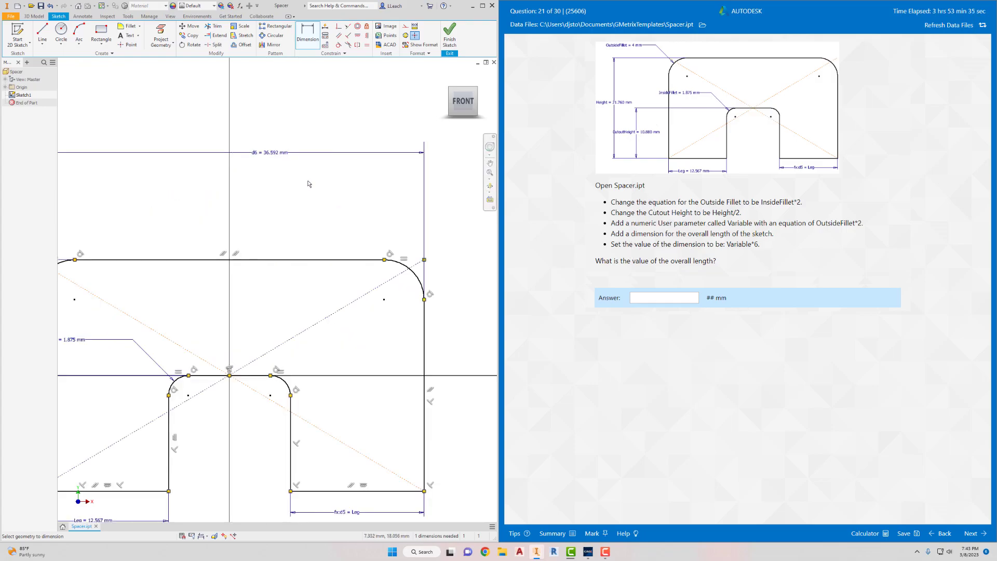
double_click(275, 157)
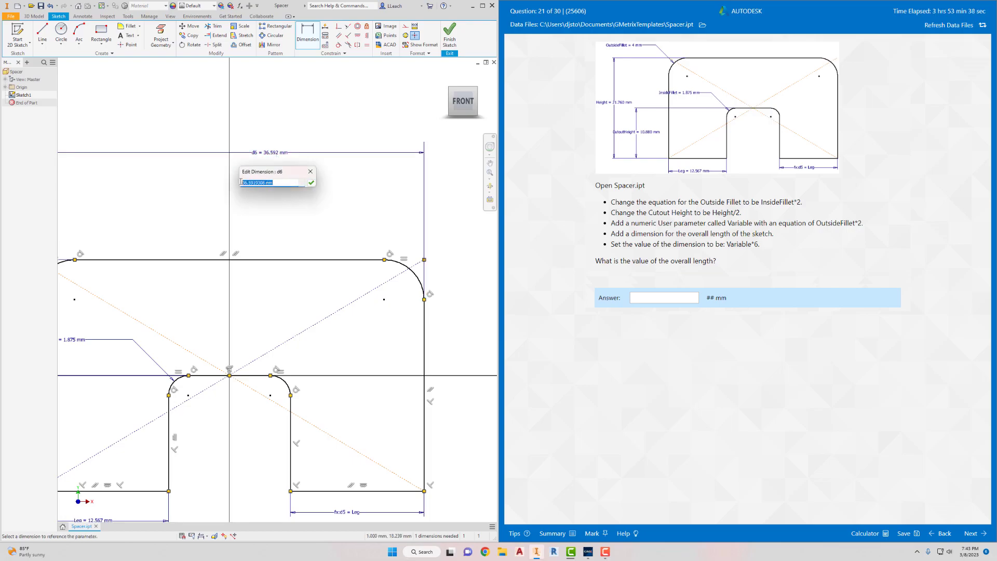
text(Variable*6)
click(311, 182)
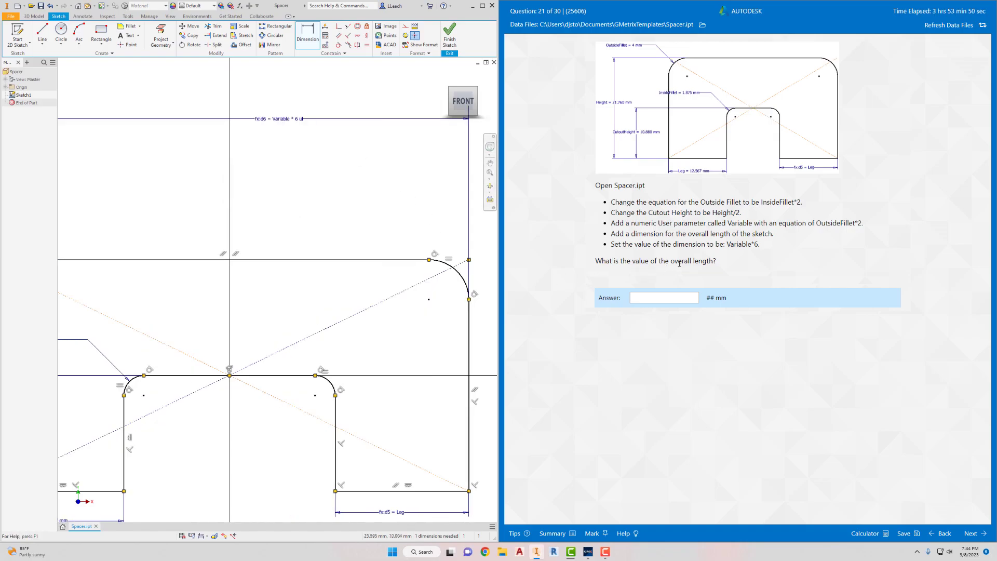
Step: Switch the sketch's dimension display from expressions to values
scroll(269, 178, up, 3)
scroll(269, 179, down, 3)
scroll(268, 181, up, 3)
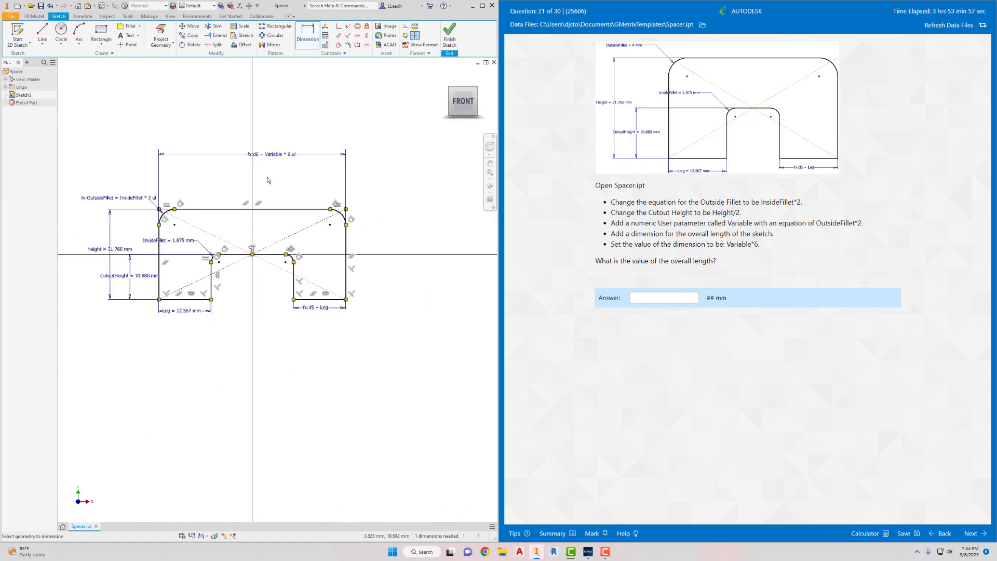
scroll(268, 180, down, 2)
scroll(300, 192, down, 2)
scroll(299, 193, up, 2)
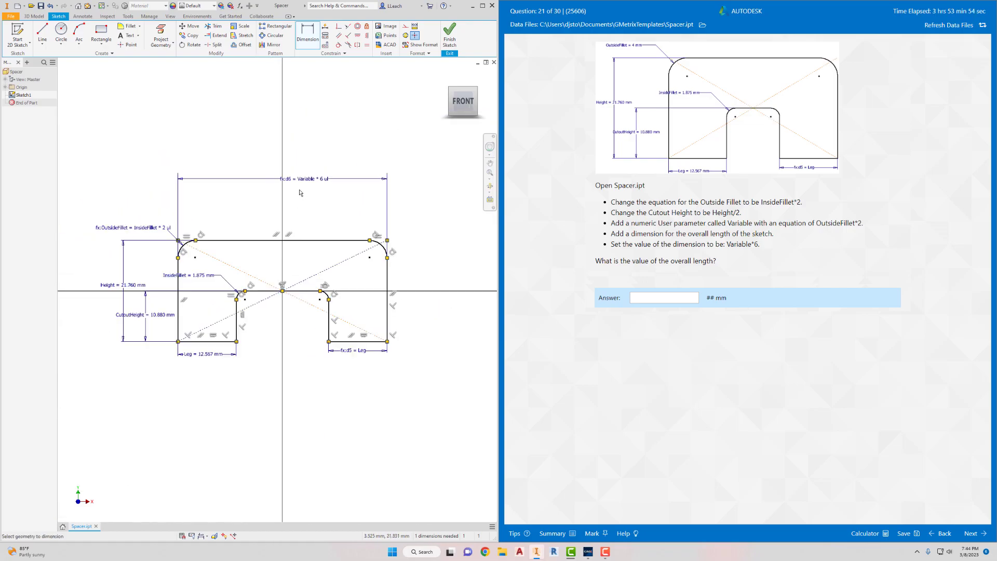
middle_drag(300, 192, 306, 200)
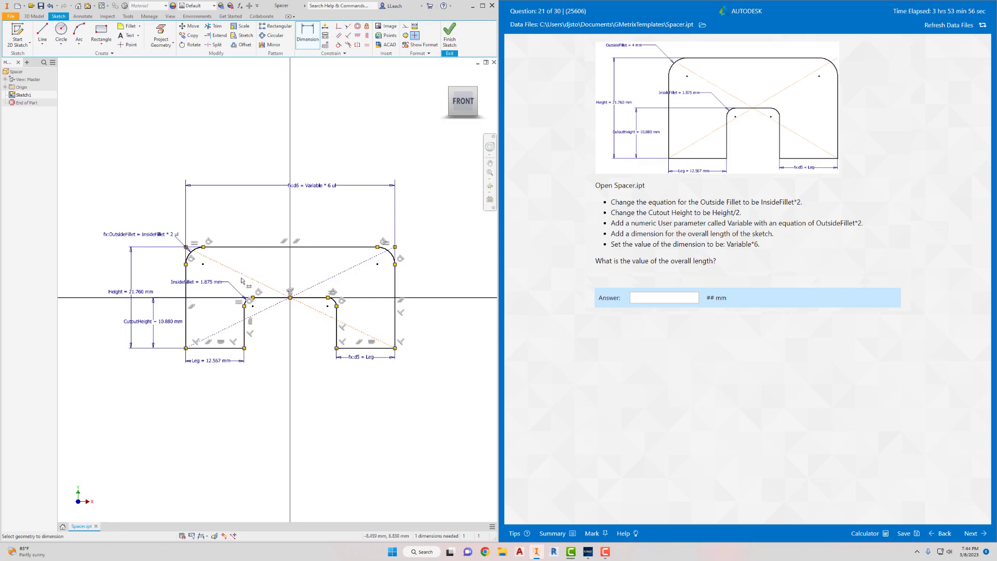
click(209, 538)
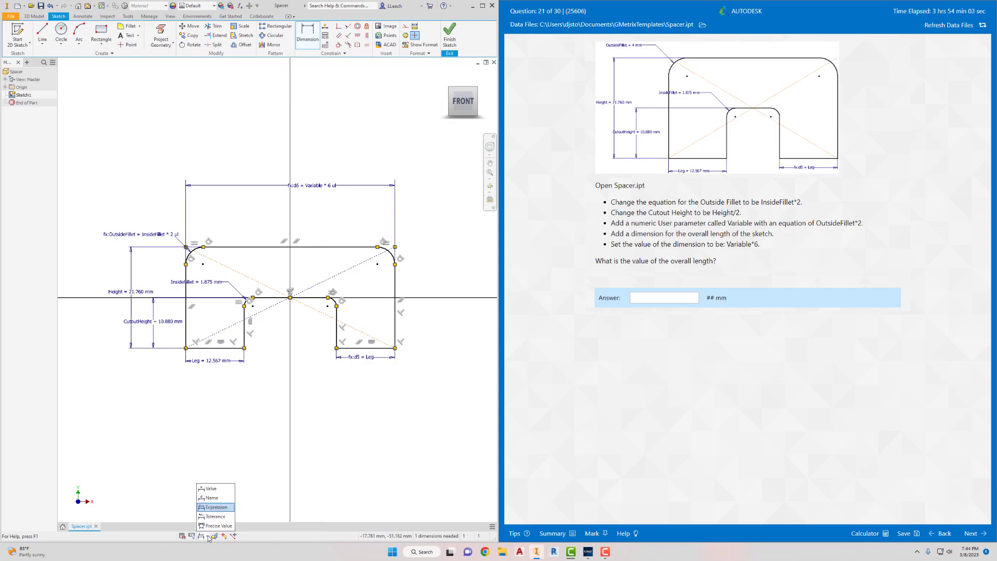
click(212, 489)
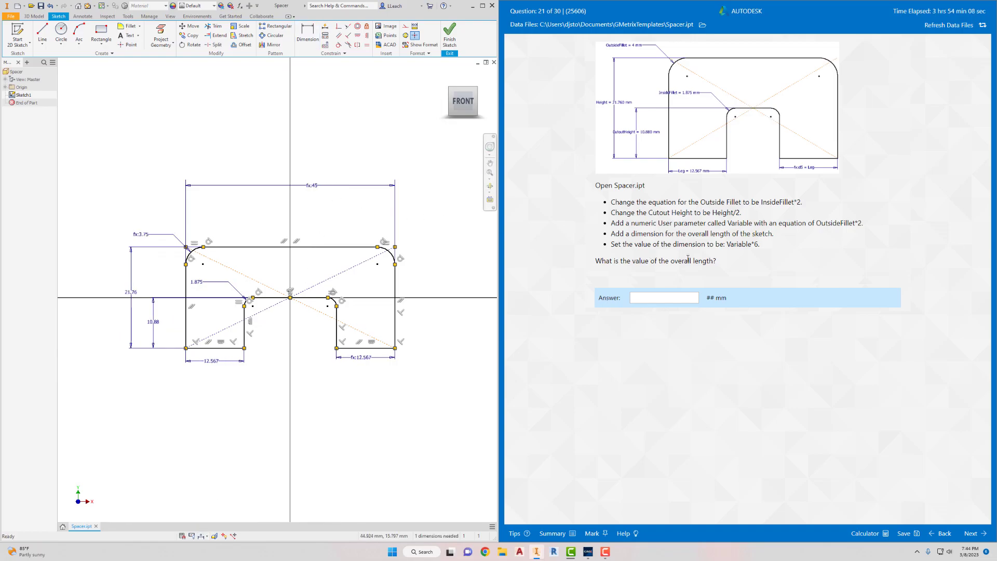
Step: Answer the overall length question with 45, submit it and continue to the next question
click(666, 298)
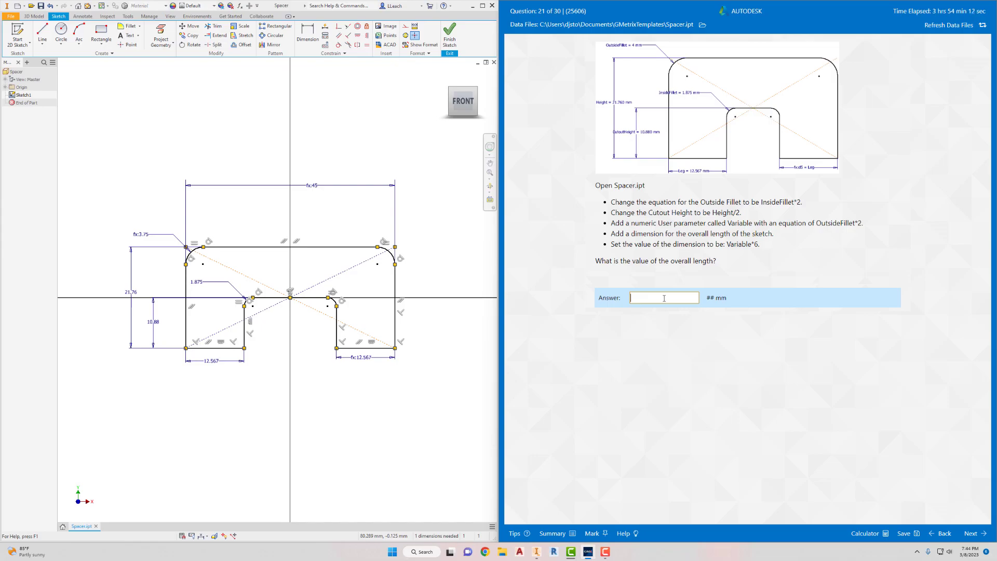
text(45)
click(968, 533)
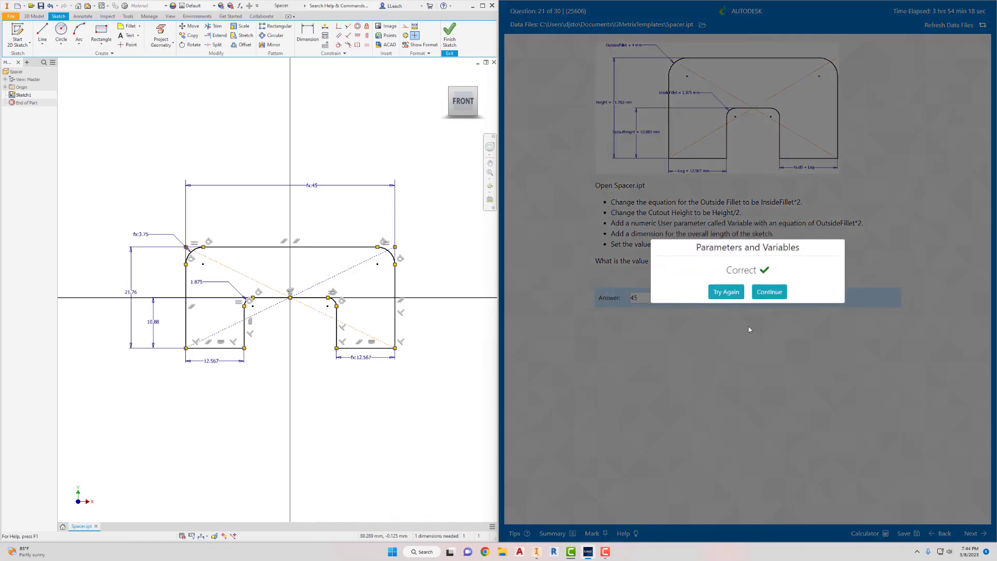
click(769, 292)
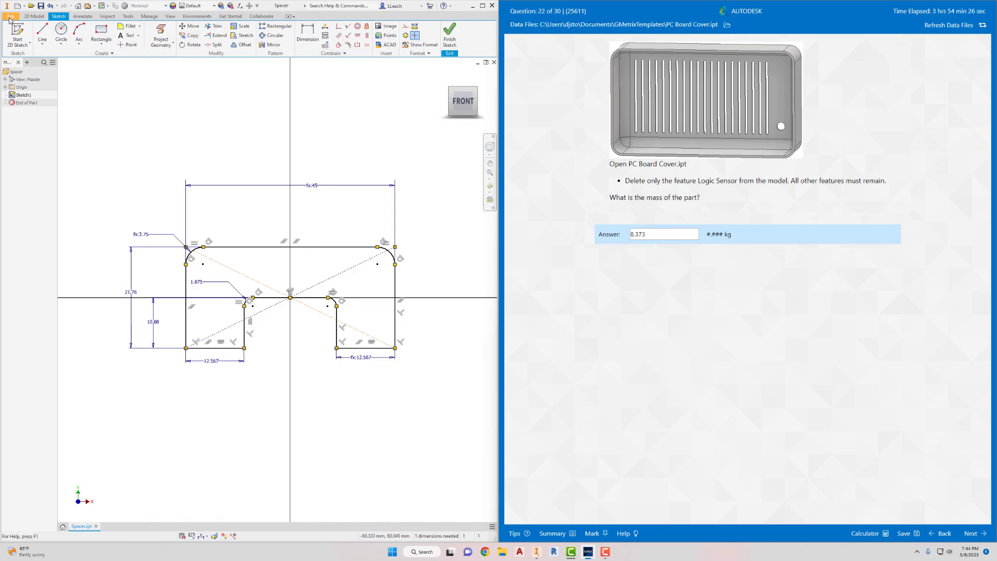
Step: Close the Spacer part in Inventor
click(18, 47)
click(10, 16)
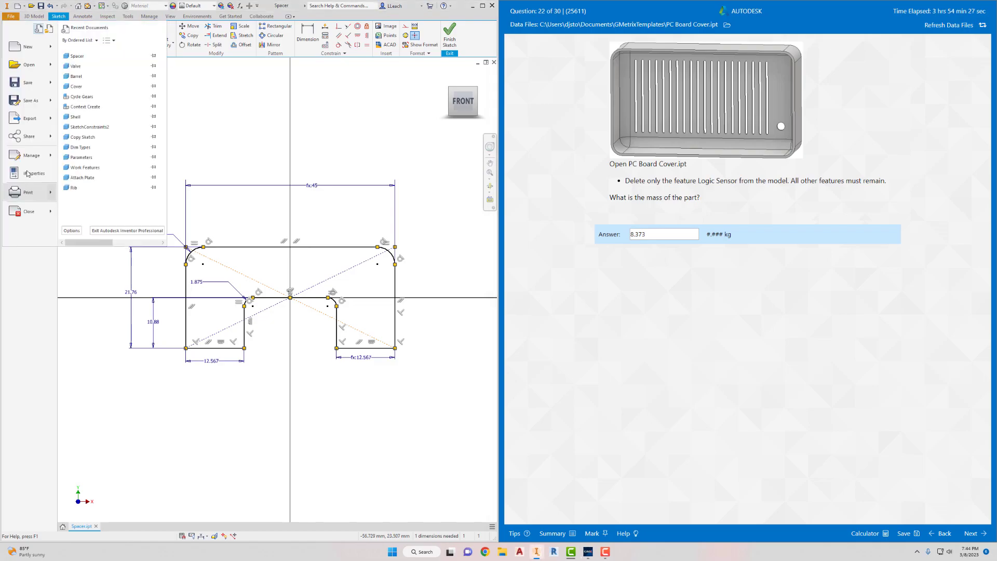
click(24, 210)
click(478, 284)
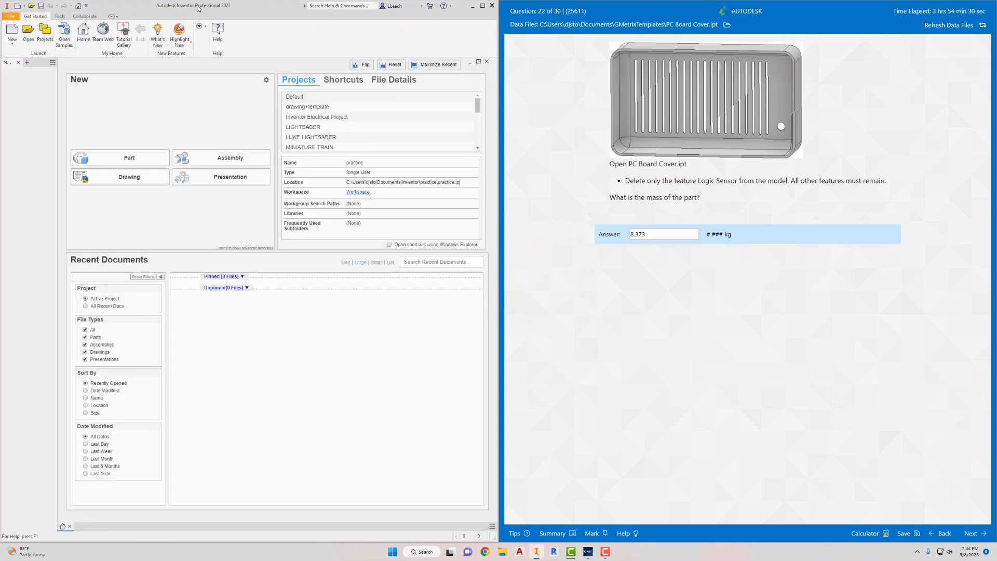
Step: Open the PC Board Cover part from the GMetrixTemplates folder and clear the prefilled mass answer in the practice exam
click(28, 32)
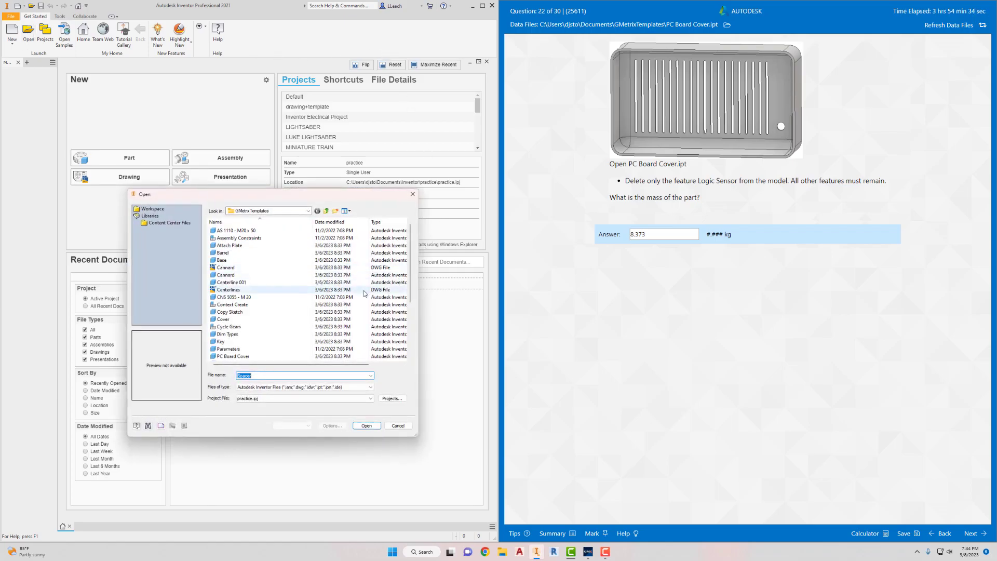
scroll(245, 328, down, 3)
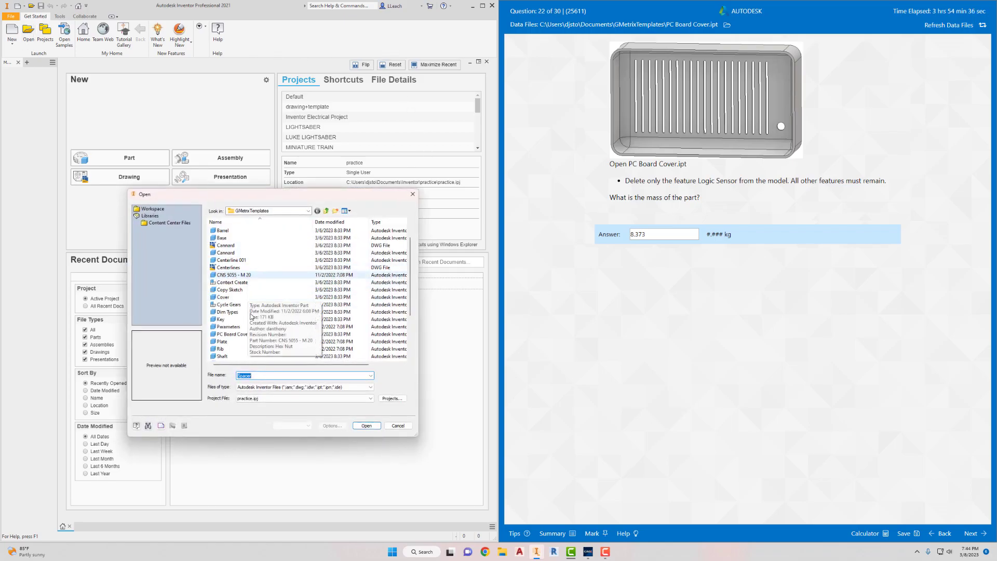
click(234, 289)
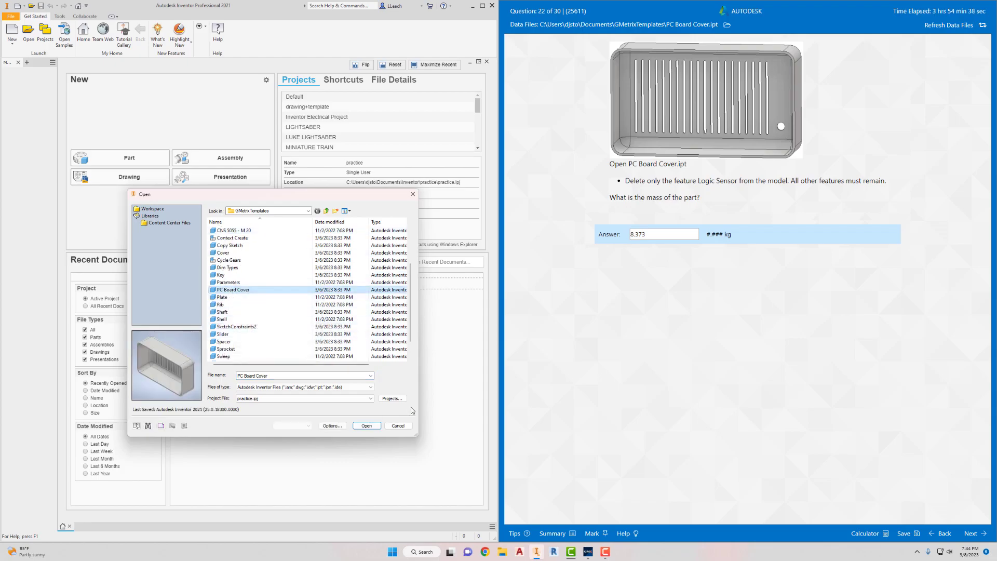
click(370, 425)
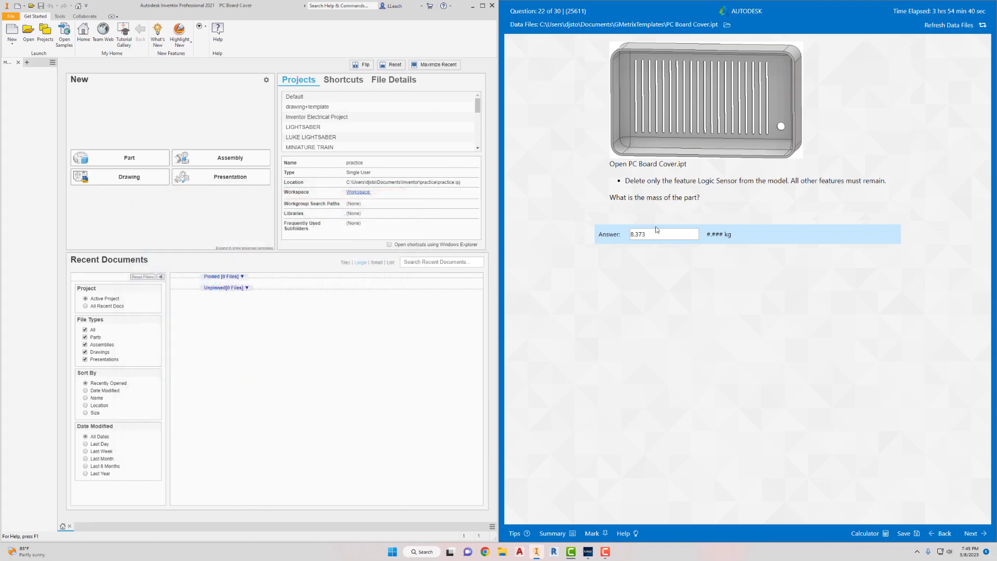
drag(650, 237, 612, 245)
key(BackSpace)
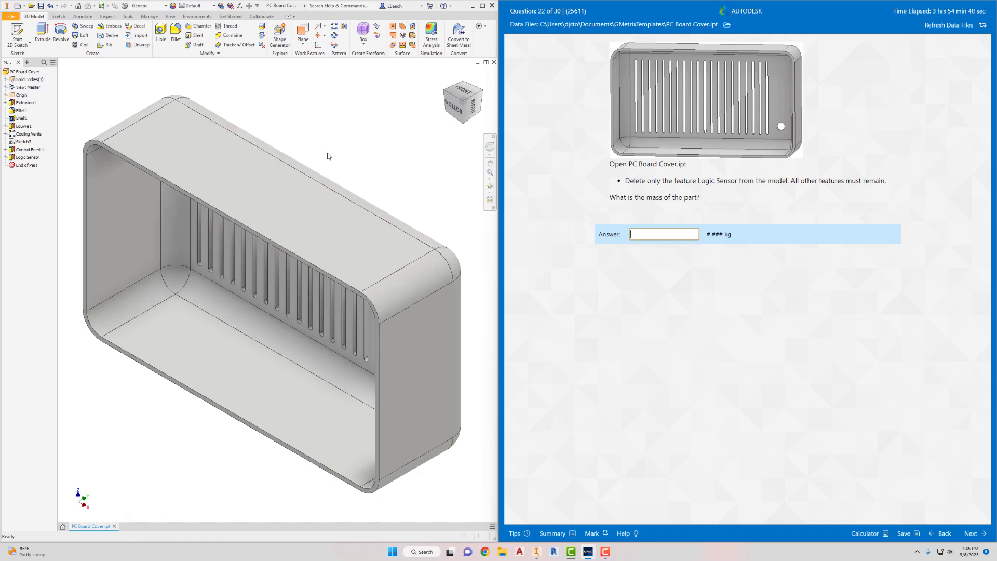
Step: Delete the Logic Sensor feature from the PC Board Cover while keeping its consumed sketch
click(5, 157)
click(36, 157)
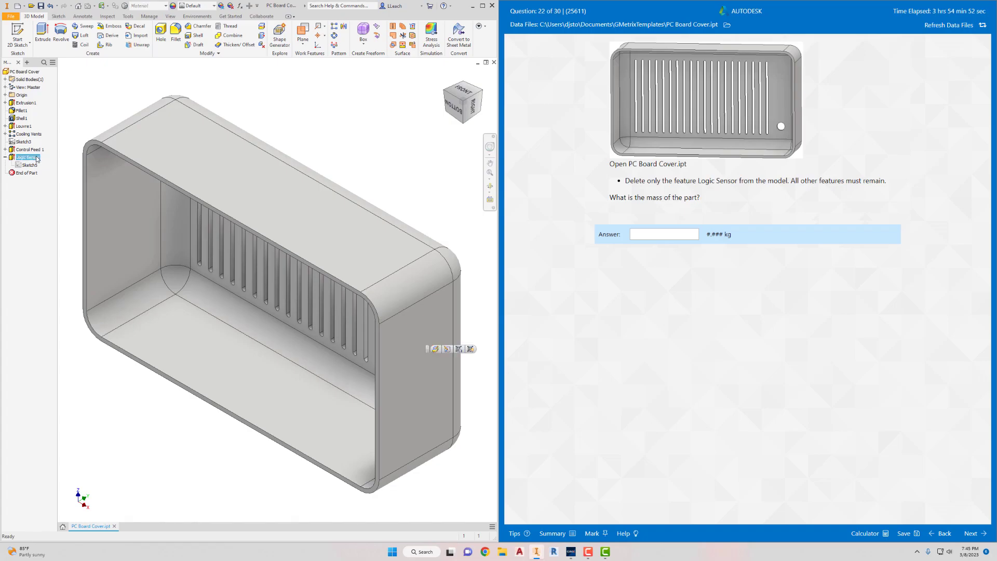
right_click(37, 159)
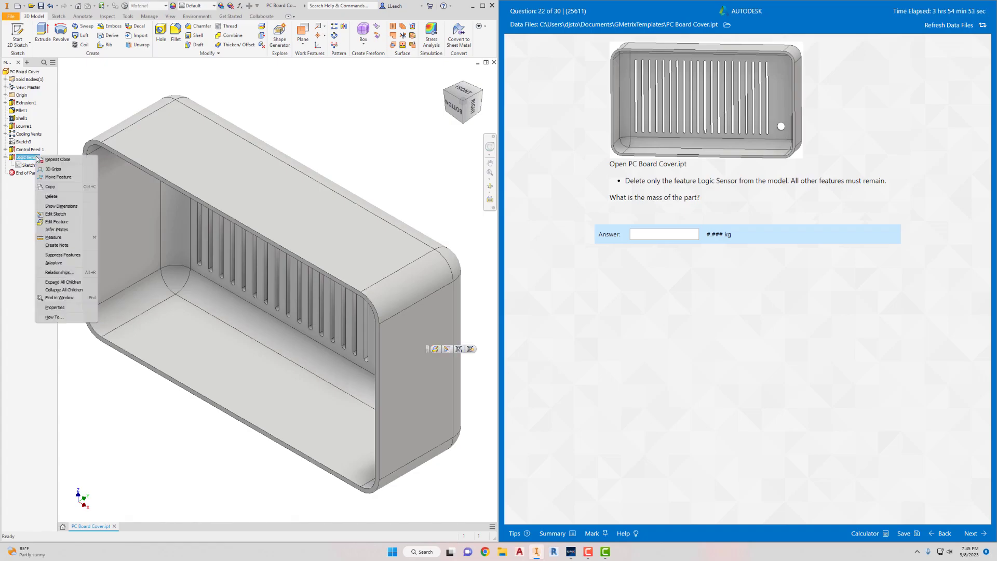
click(54, 197)
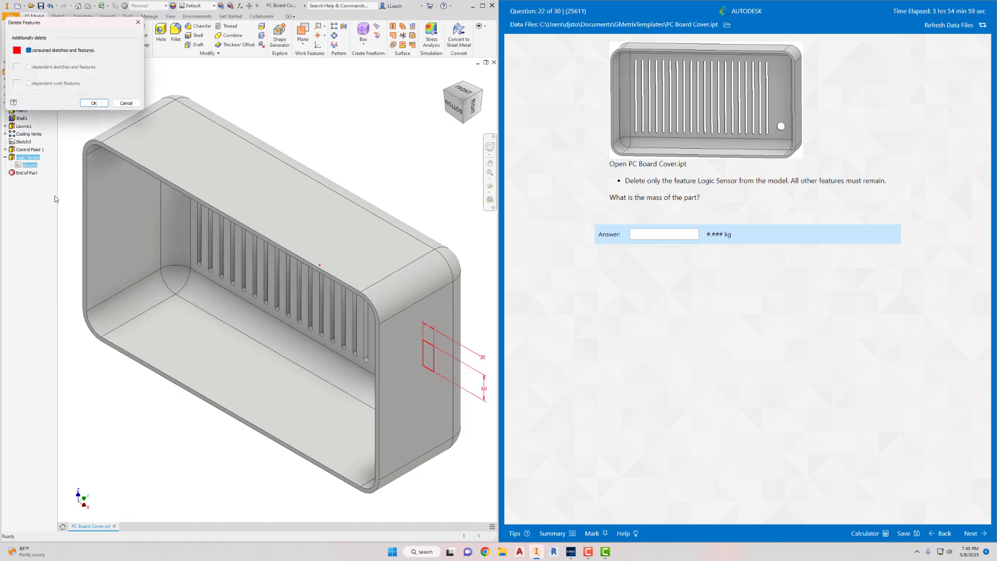
click(29, 51)
click(90, 103)
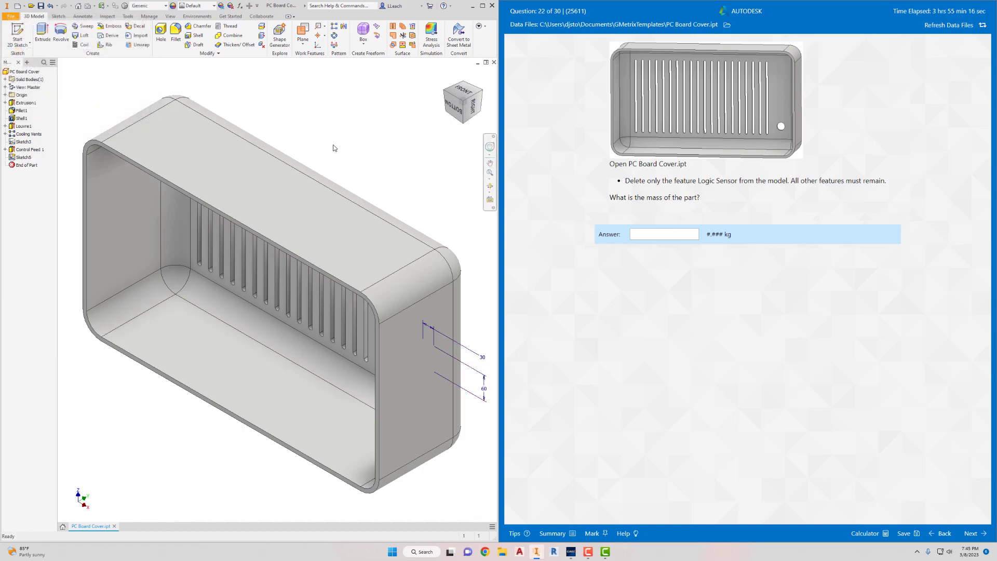
Step: Update the PC Board Cover's physical iProperties and read the part's mass
click(11, 17)
click(35, 176)
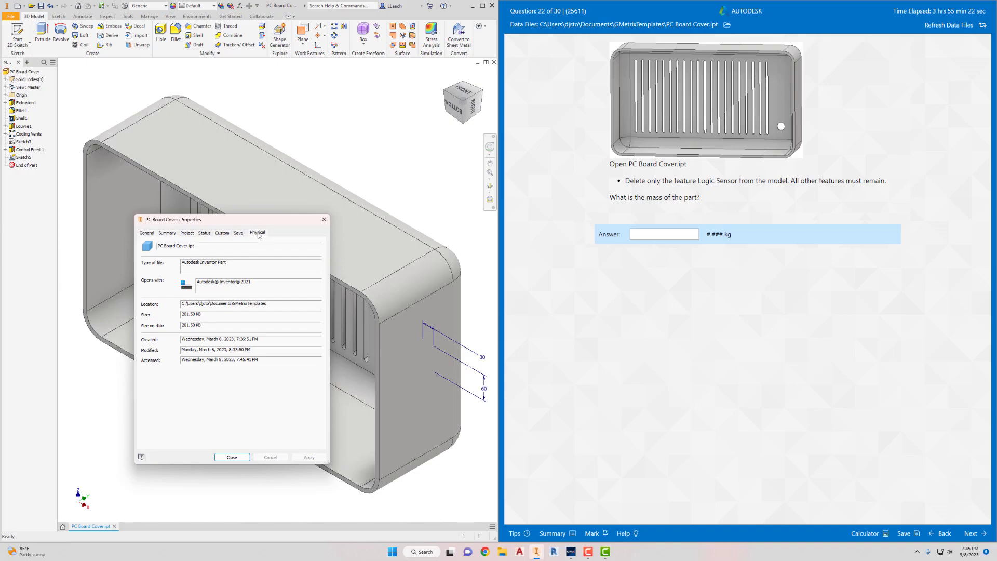
click(259, 234)
click(288, 252)
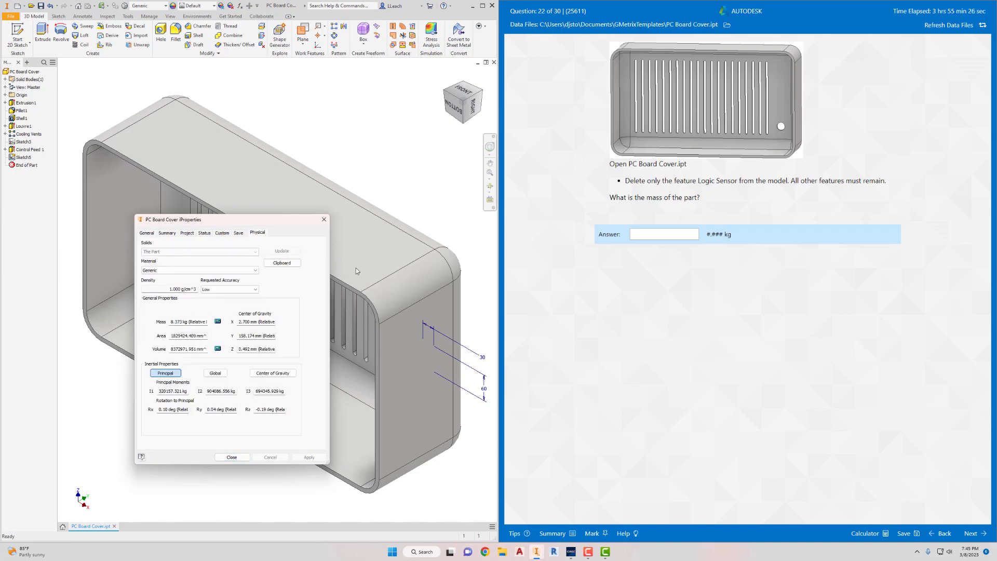
Step: Answer the PC Board Cover mass question with 8.373, submit it and continue to the Switch Cover question
click(647, 232)
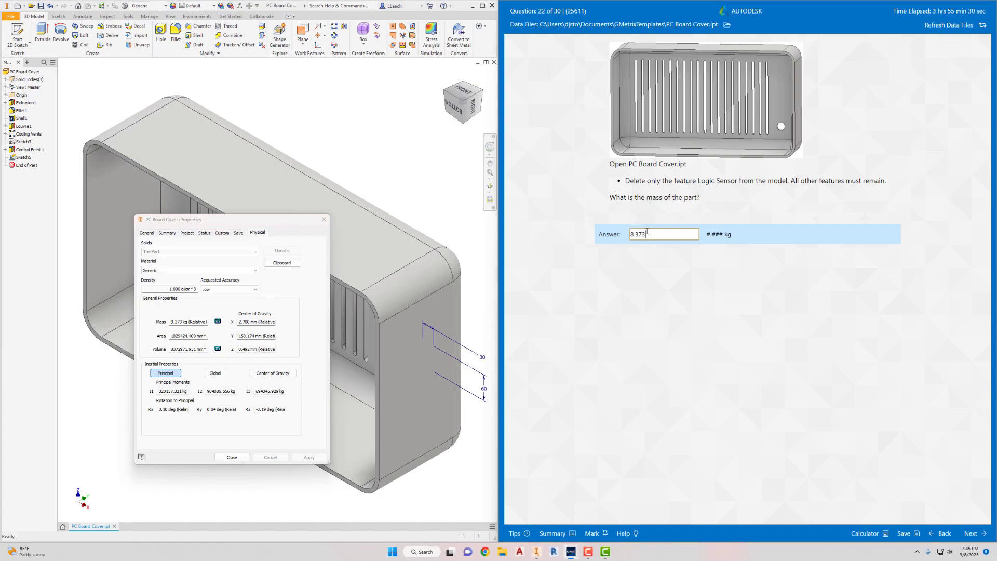
click(947, 533)
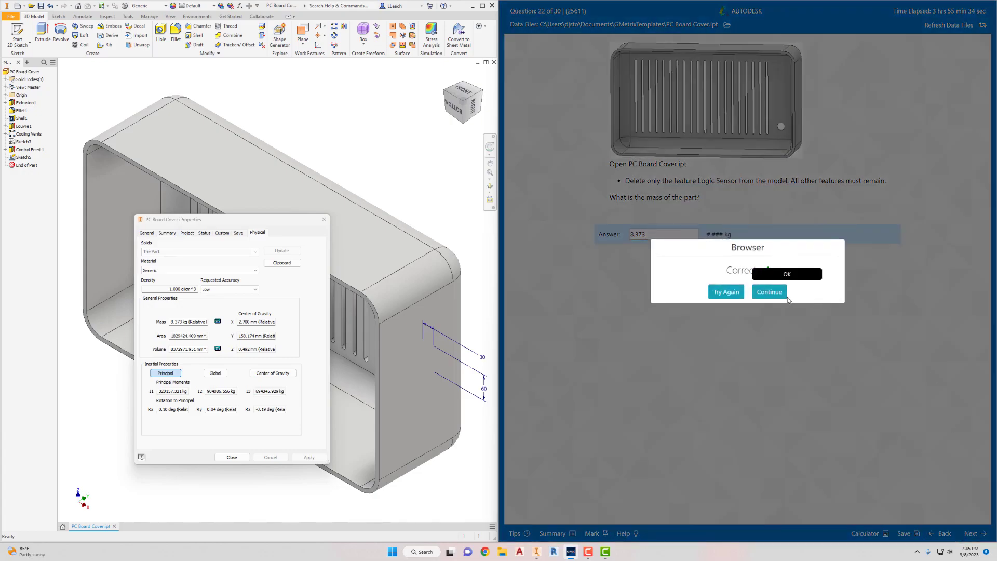
click(770, 284)
text(0.179)
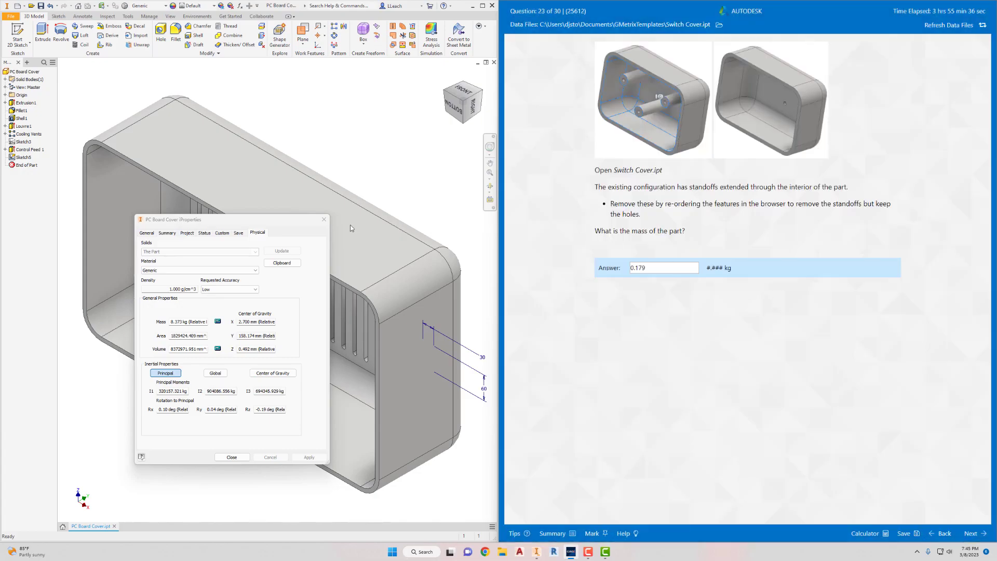
Step: Dismiss the iProperties and close the PC Board Cover part without saving changes
click(328, 223)
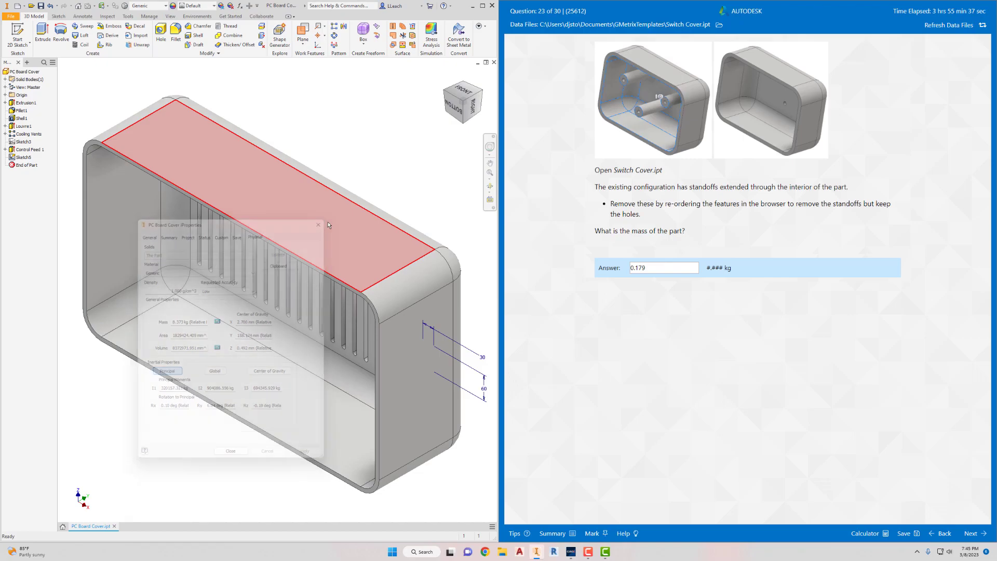
click(10, 16)
click(24, 202)
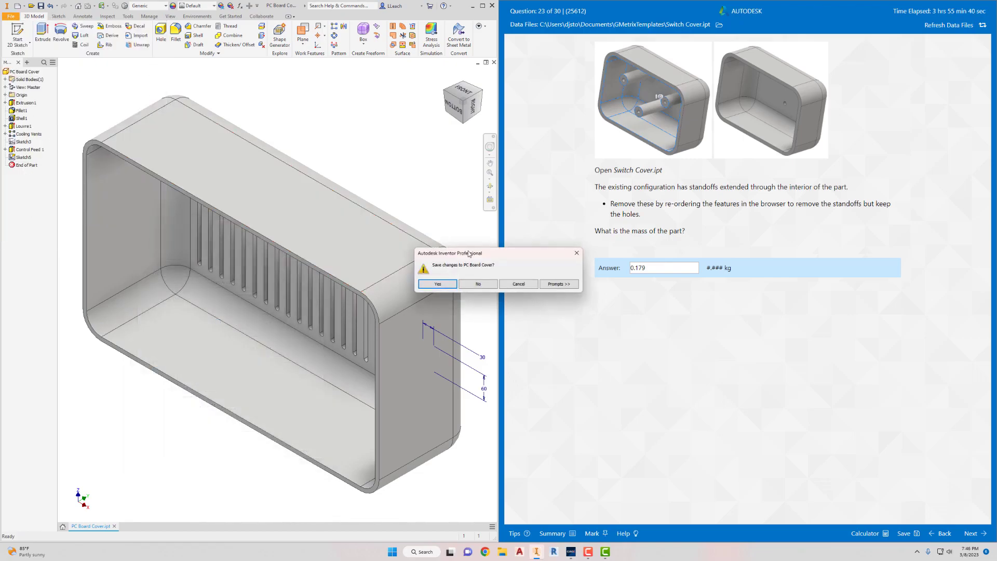
click(478, 283)
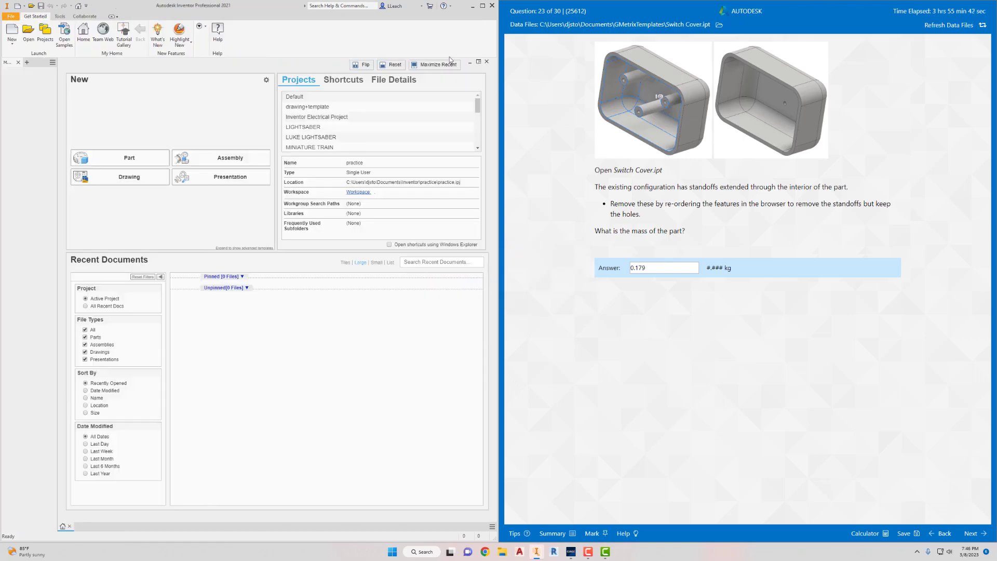
Step: Open the Switch Cover part from the GMetrixTemplates folder and clear the prefilled mass answer in the practice exam
click(28, 31)
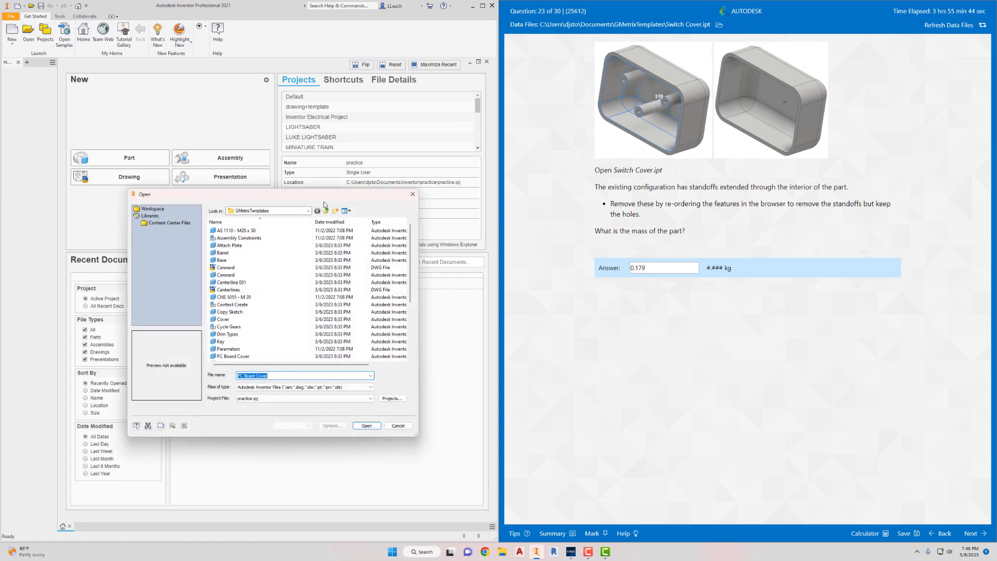
scroll(284, 265, down, 4)
click(230, 341)
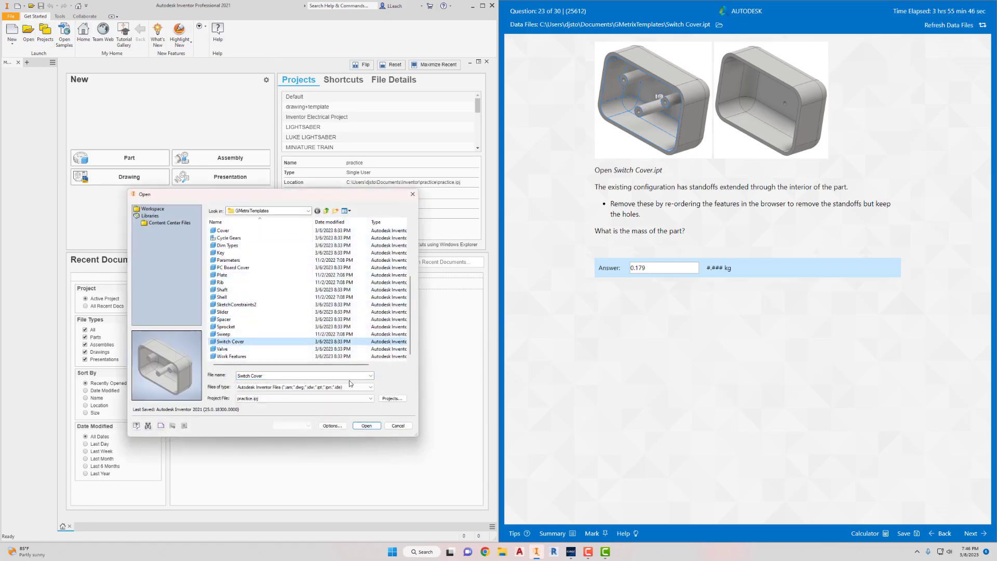
click(365, 425)
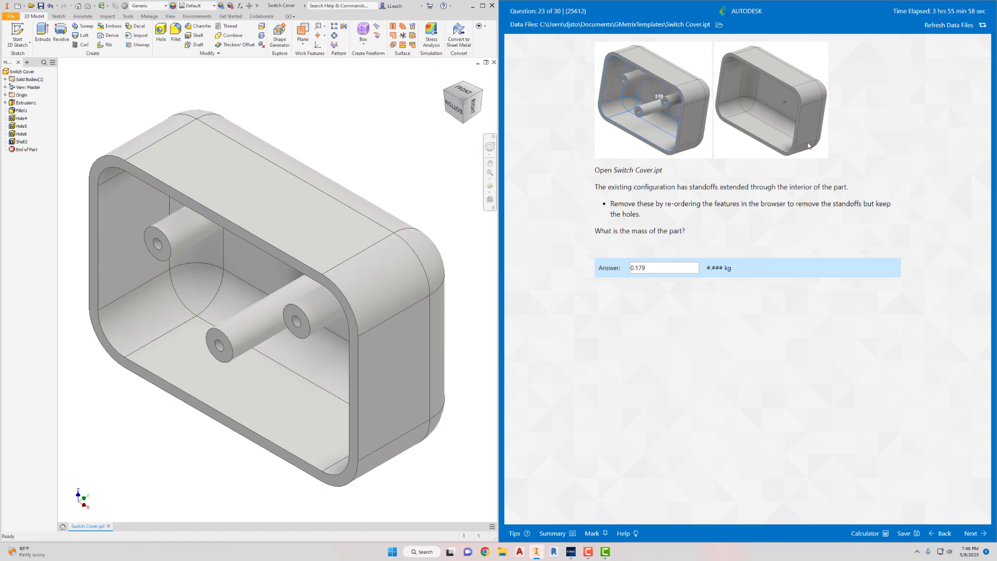
double_click(649, 270)
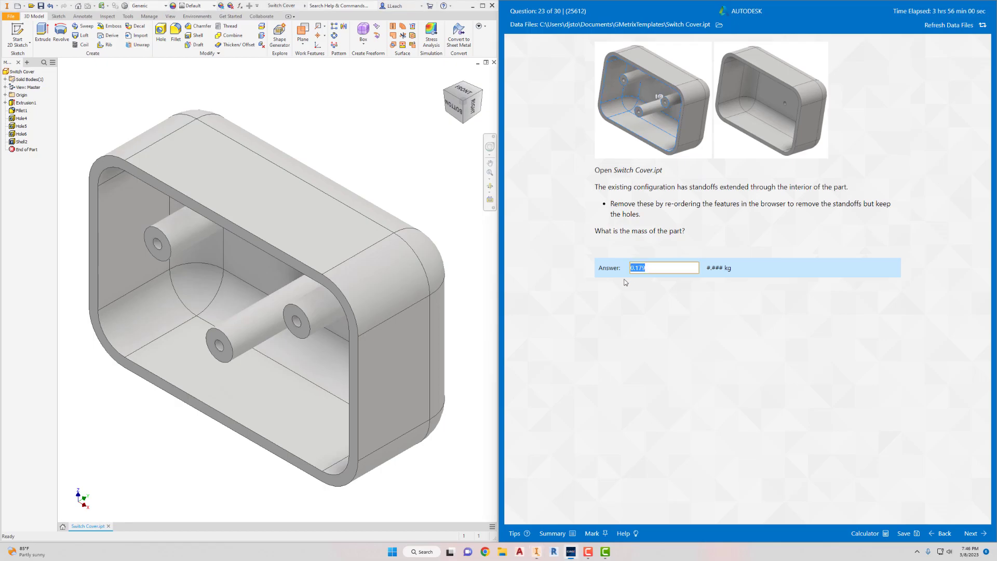
key(BackSpace)
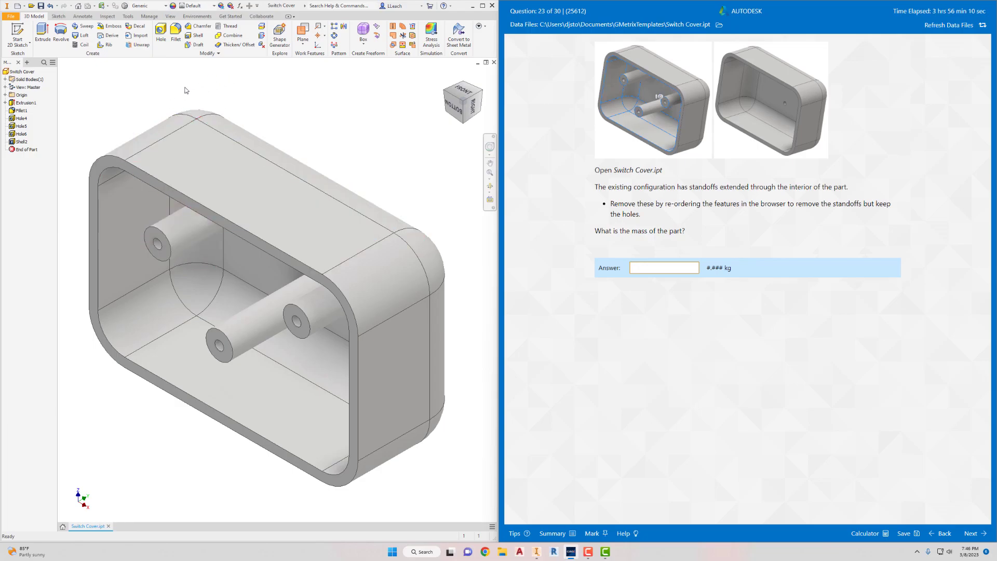
Step: Reorder Shell2 to directly after Fillet1, ahead of the three hole features, and check the holes from the cover's open side
click(21, 143)
drag(22, 145, 28, 119)
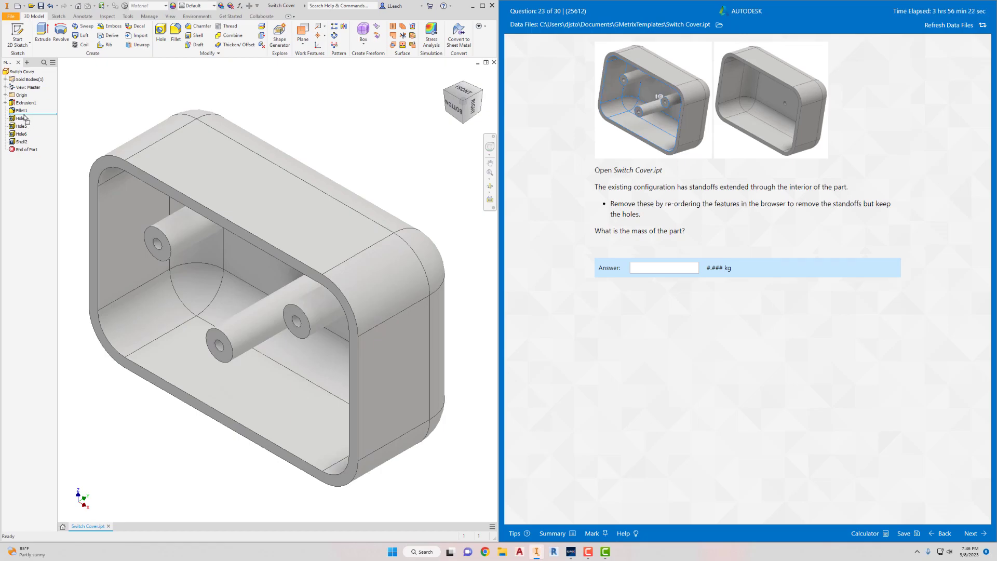
drag(25, 119, 24, 116)
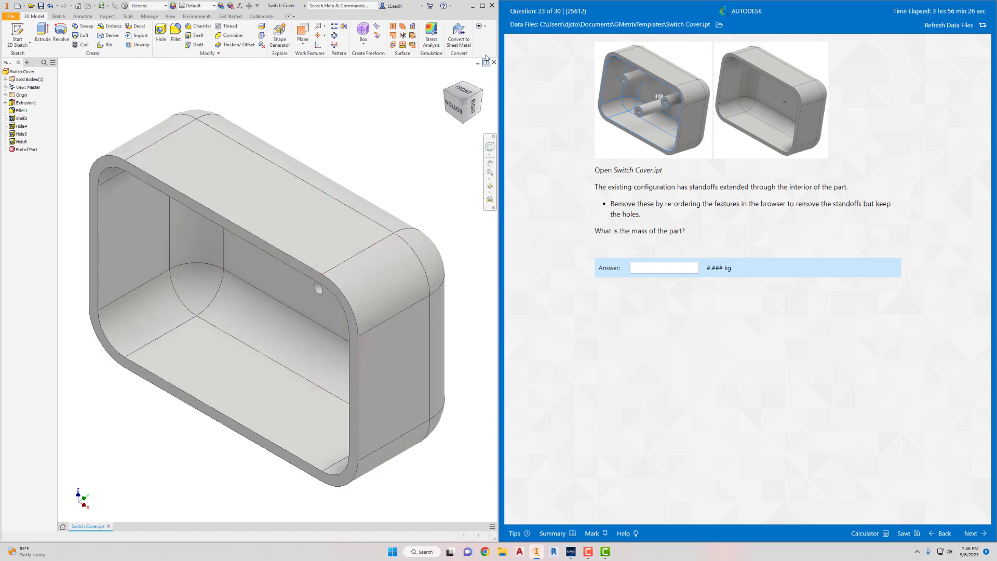
click(455, 105)
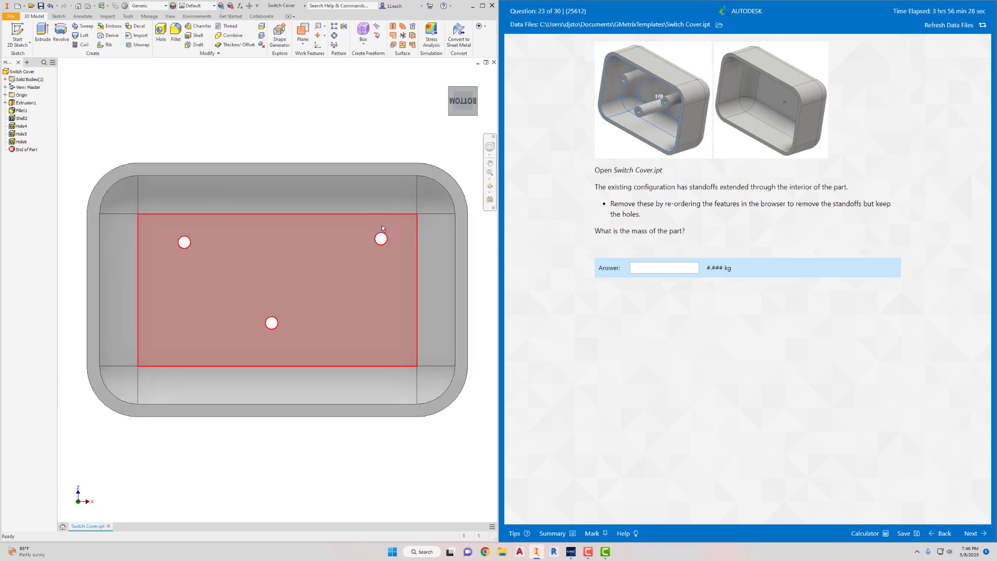
click(476, 91)
click(476, 92)
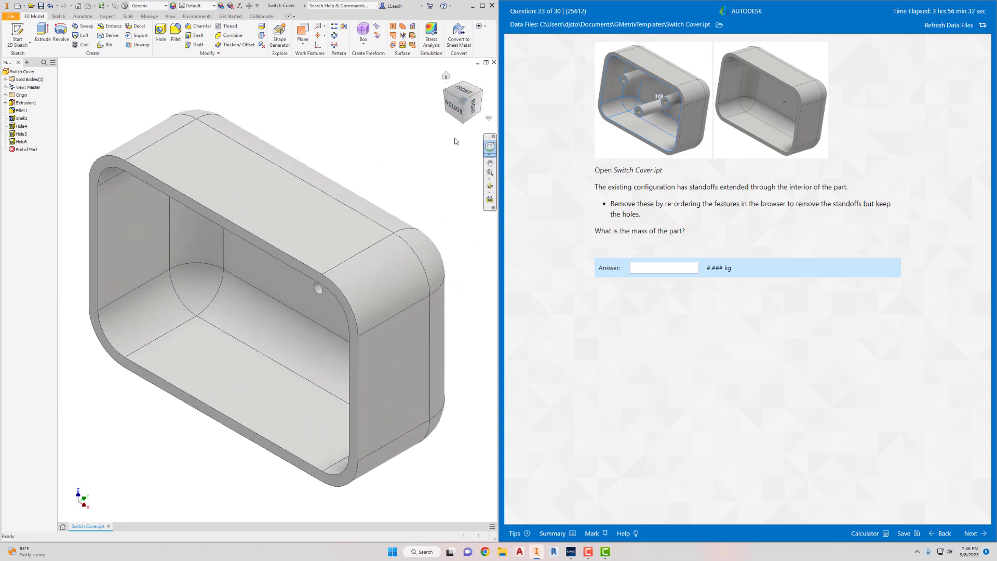
Step: Update the Switch Cover's physical iProperties and read the part's mass
click(11, 17)
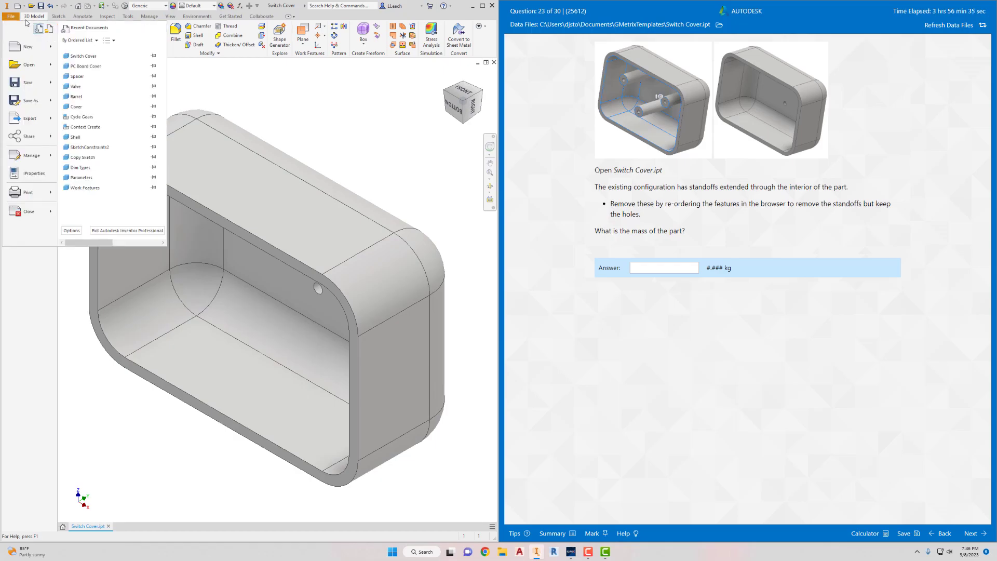
click(22, 178)
click(258, 233)
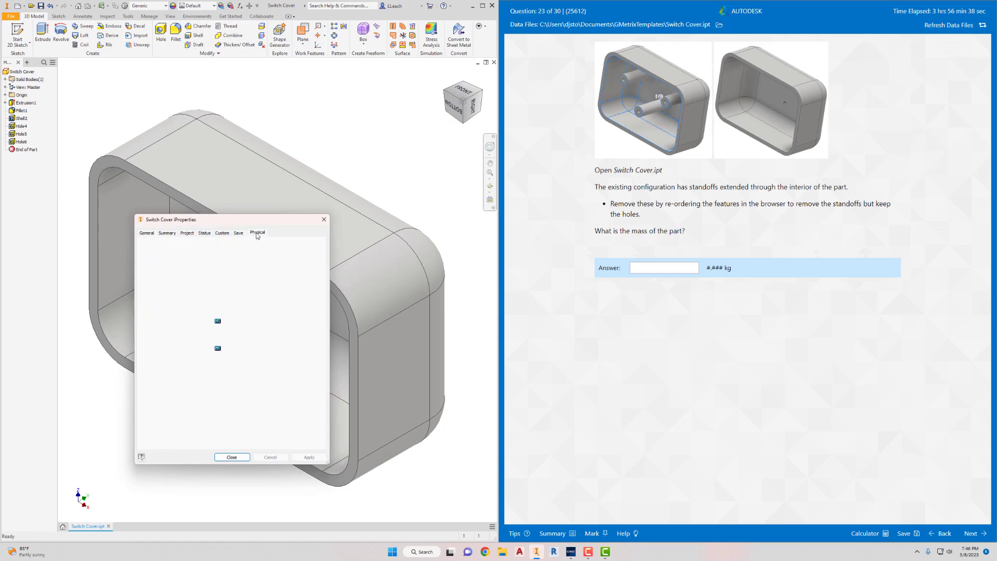
click(282, 251)
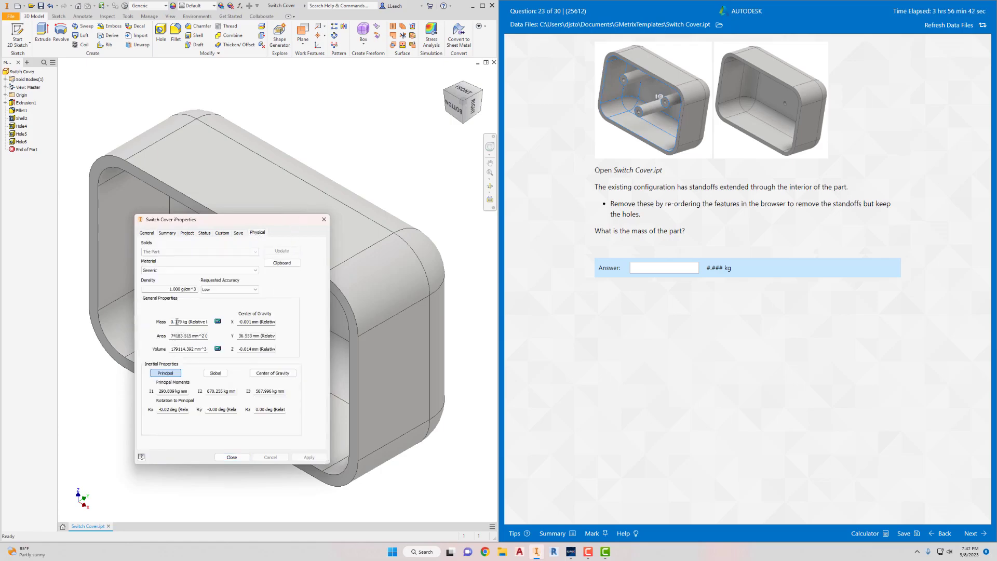
Step: Answer the Switch Cover mass question with 0.179, submit it and continue to the Valve question
click(647, 264)
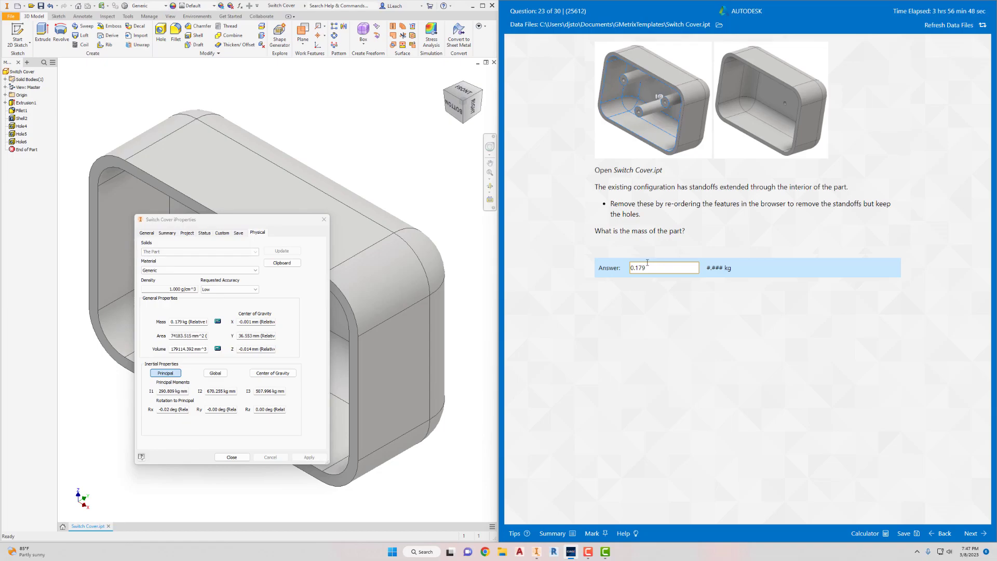
click(969, 534)
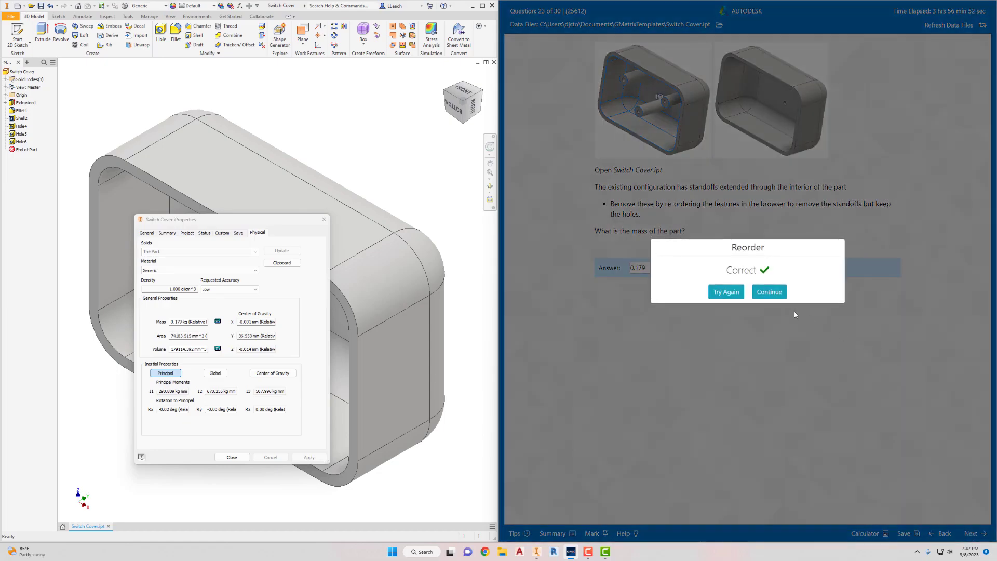
click(769, 292)
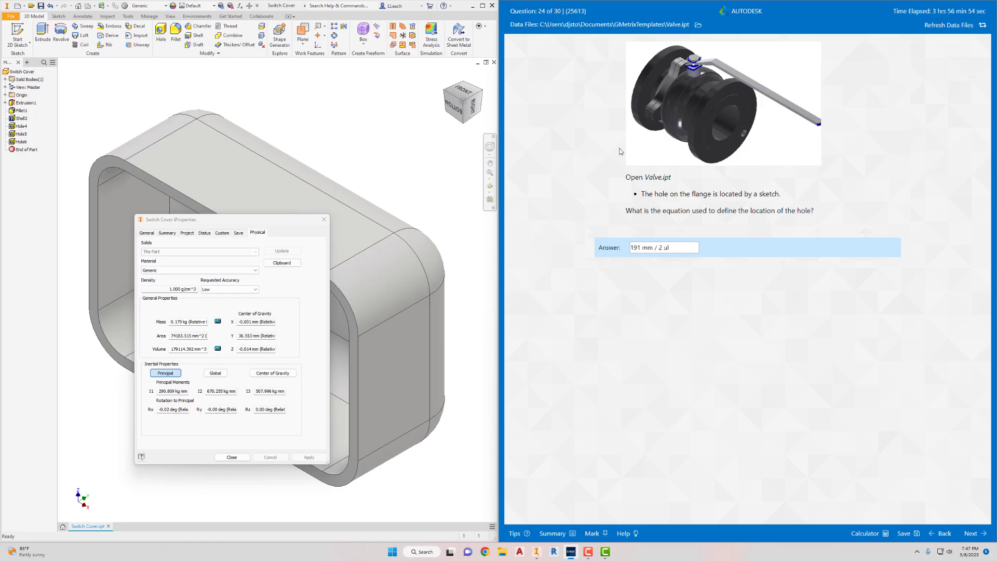
Step: Clear the prefilled hole location equation from the Valve question's answer
click(318, 220)
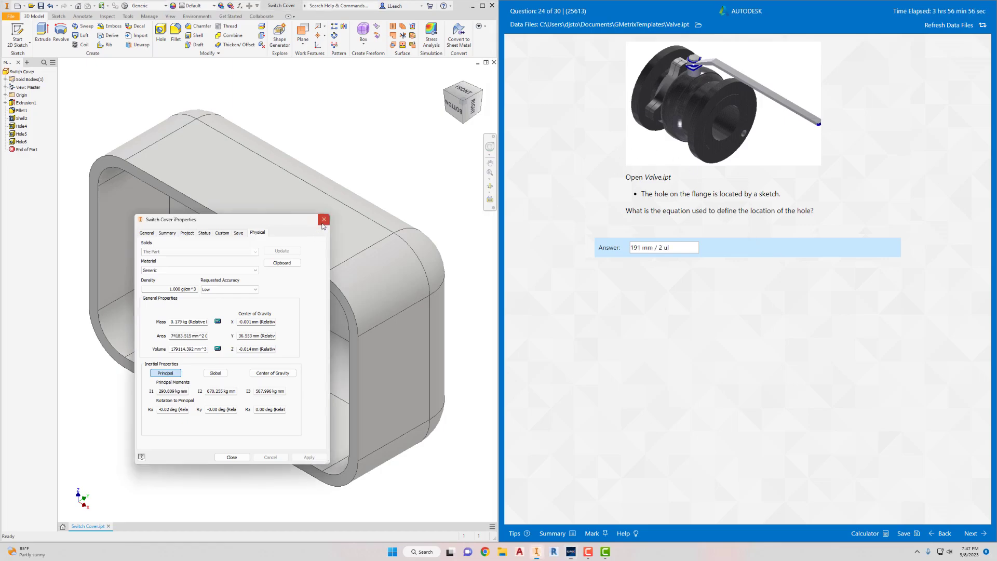
click(688, 243)
key(ctrl+a)
key(BackSpace)
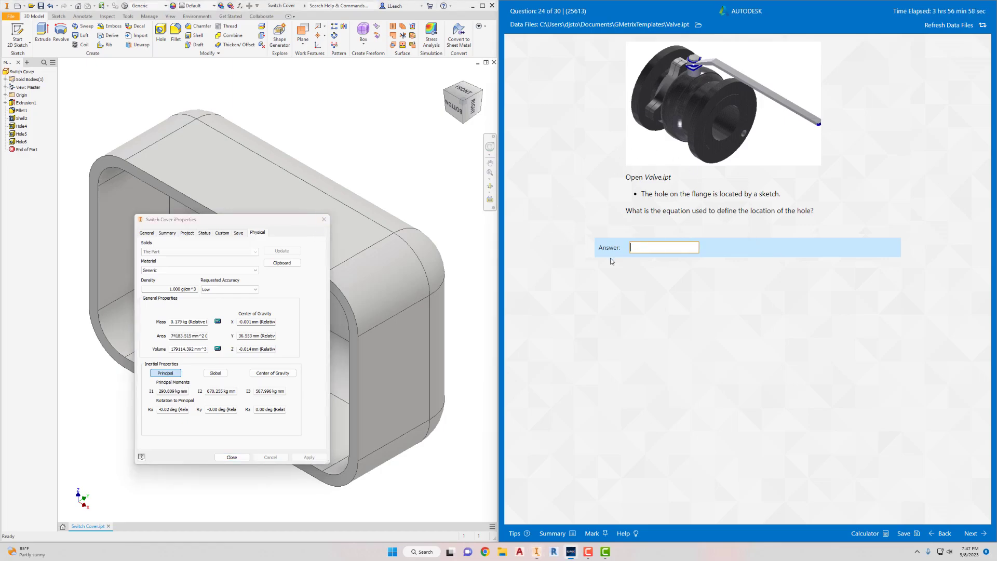
Step: Dismiss the iProperties and close the Switch Cover part without saving changes
click(324, 219)
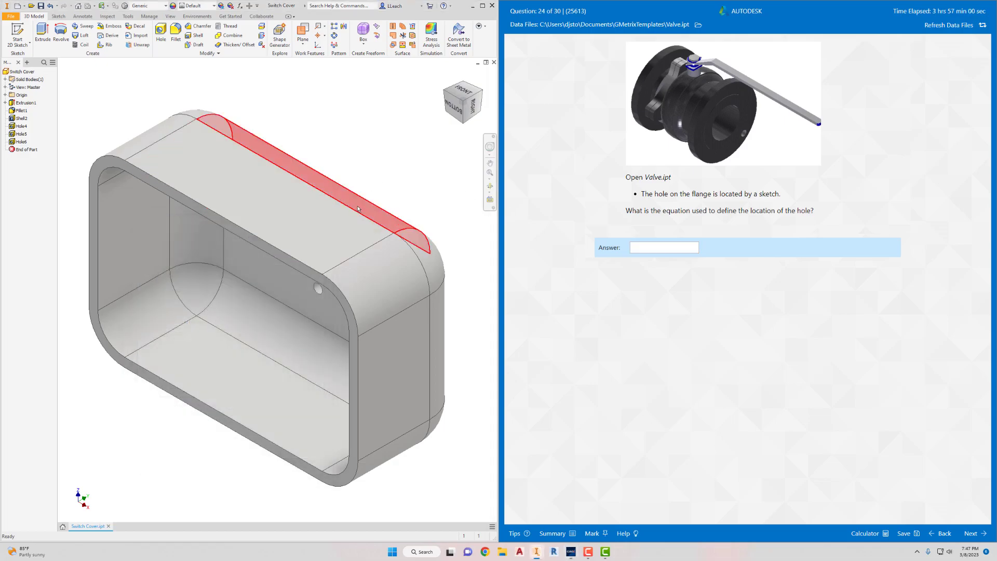
click(10, 16)
click(23, 210)
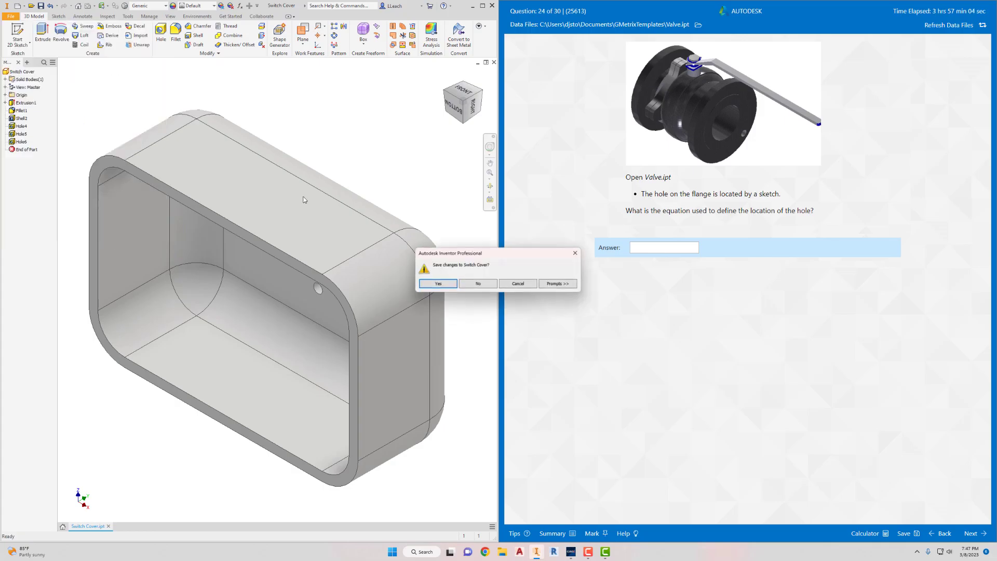
click(479, 284)
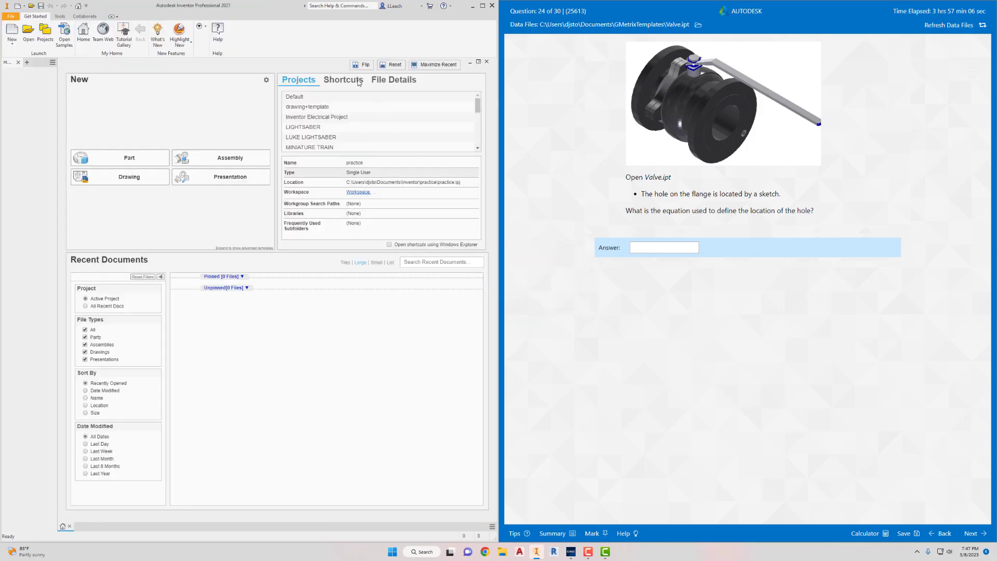
Step: Open the Valve part from the GMetrixTemplates folder
click(28, 32)
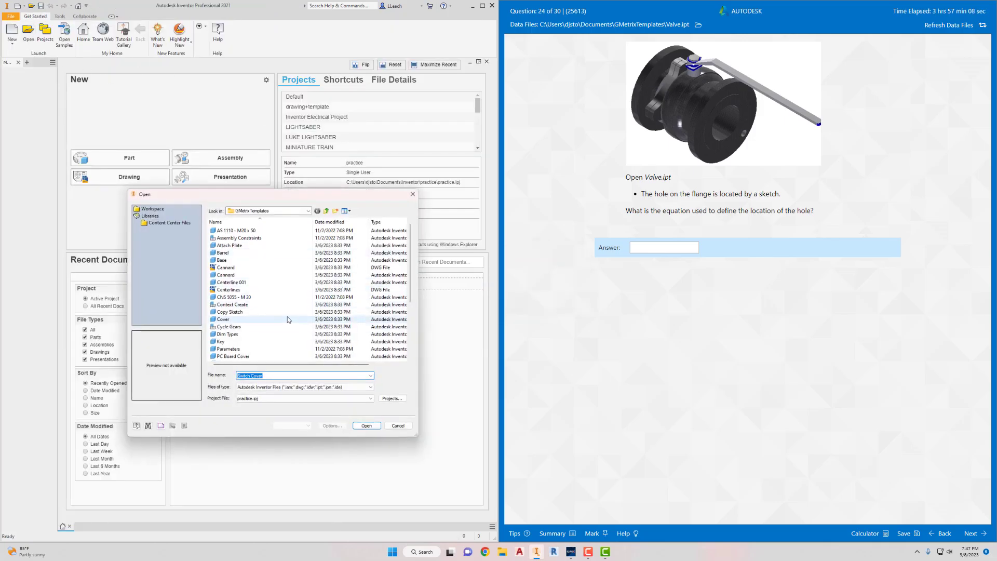
click(223, 349)
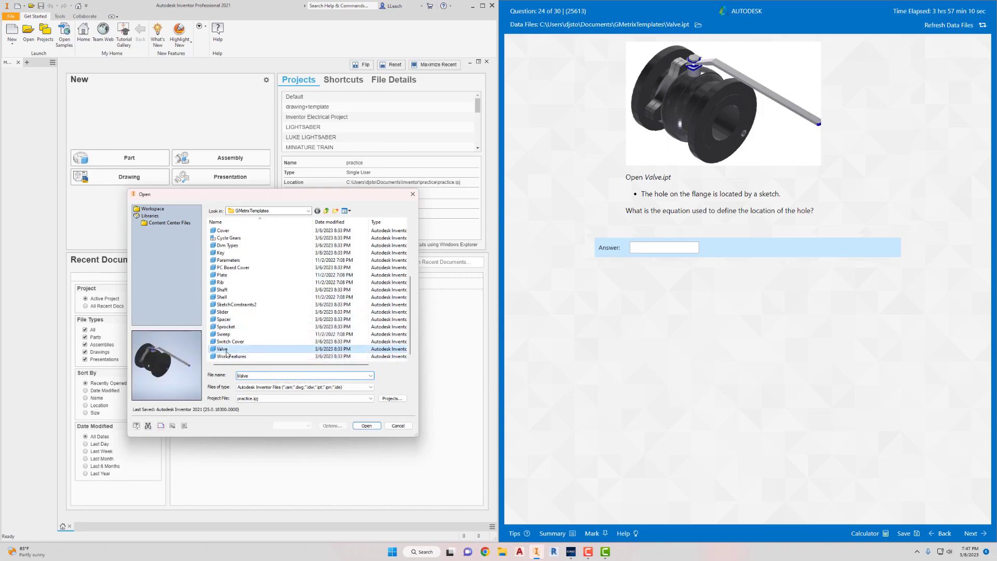
click(367, 425)
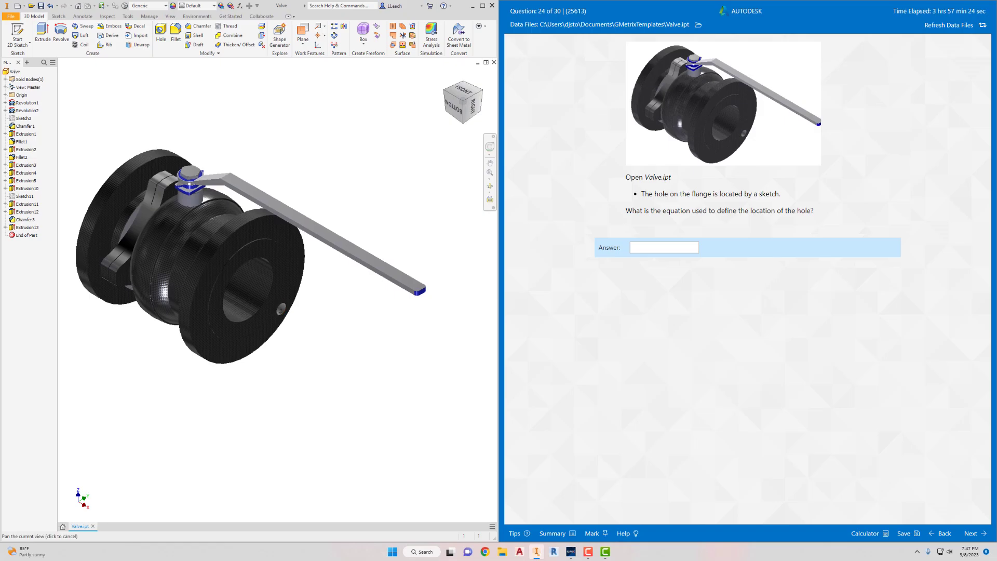
Step: Find the flange hole's extrusion by expanding the part features and open its sketch for editing
shift+middle_drag(280, 310, 291, 306)
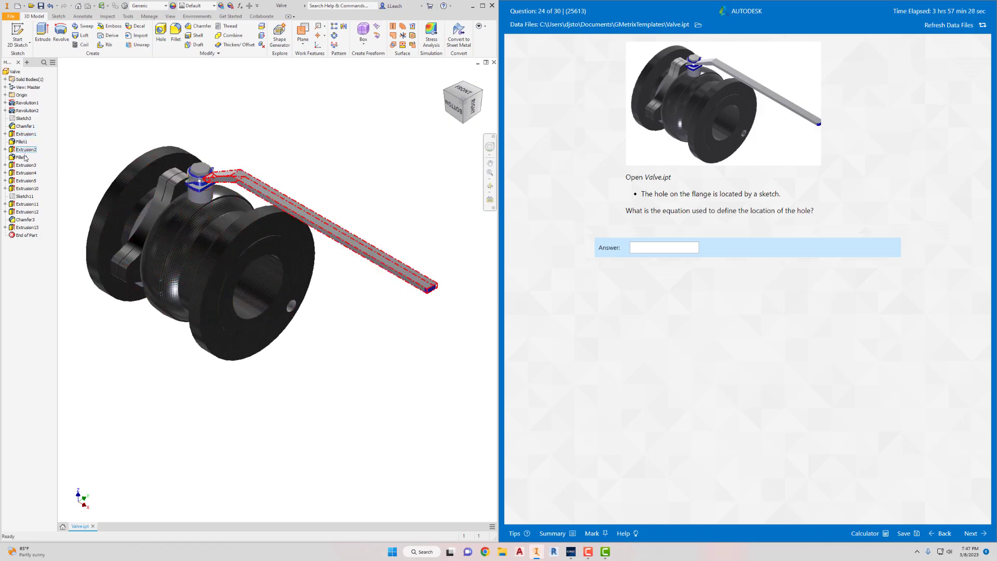
click(5, 134)
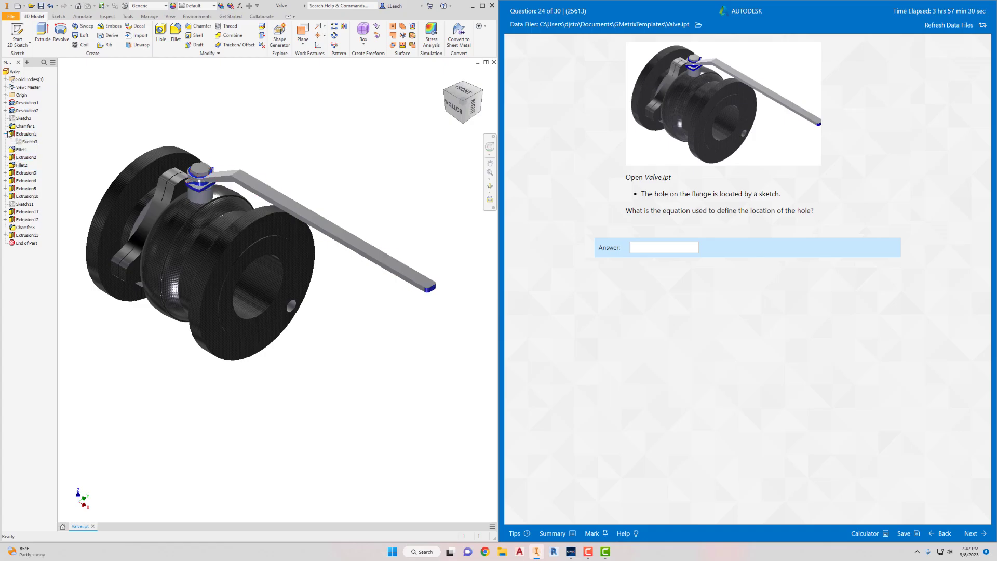
click(6, 103)
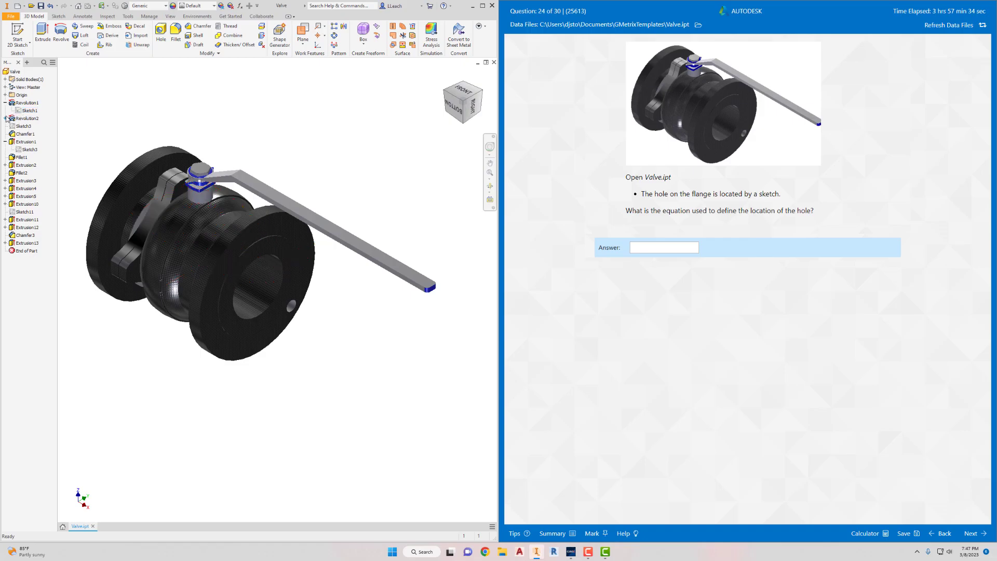
click(5, 119)
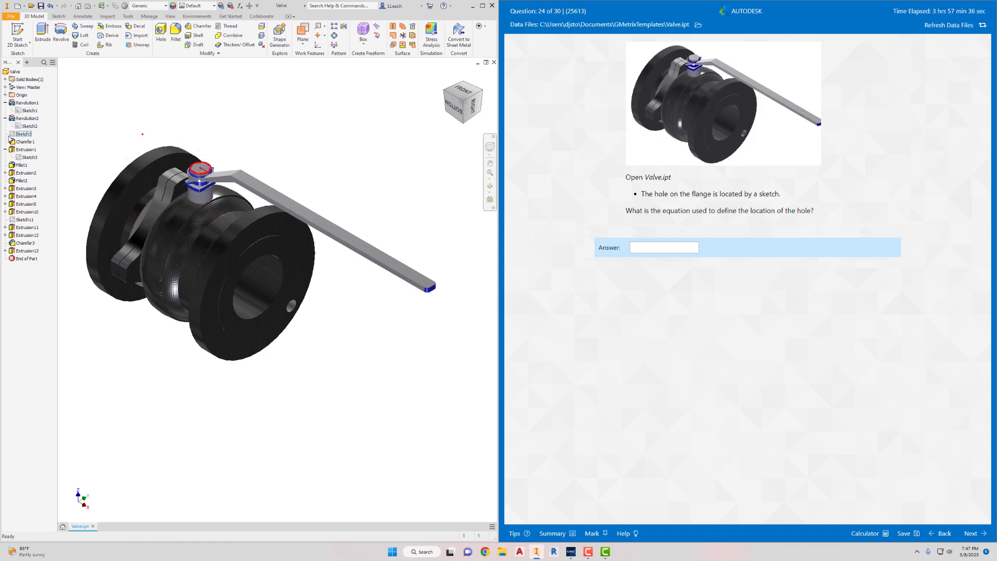
click(5, 173)
click(6, 197)
click(5, 212)
click(5, 227)
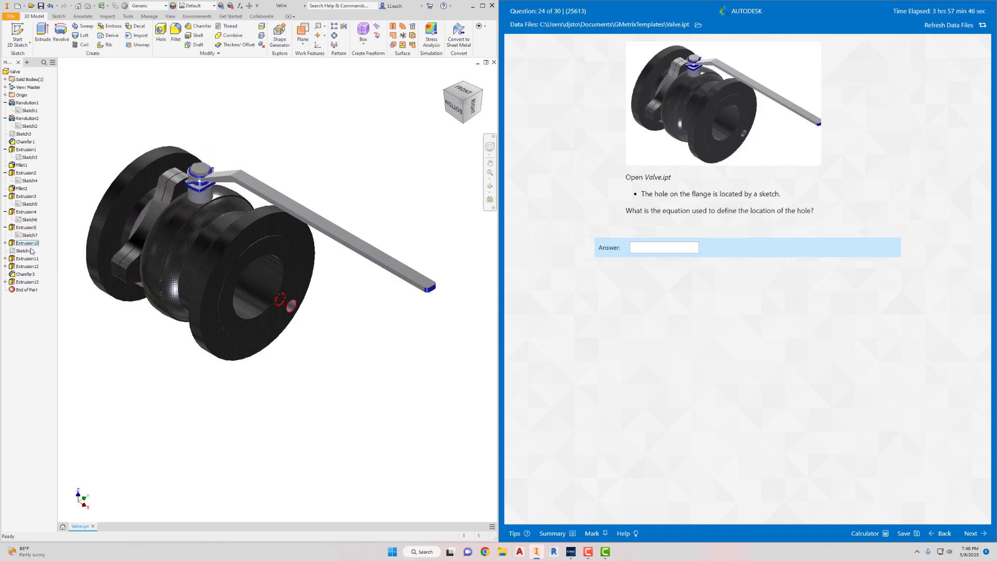
click(10, 244)
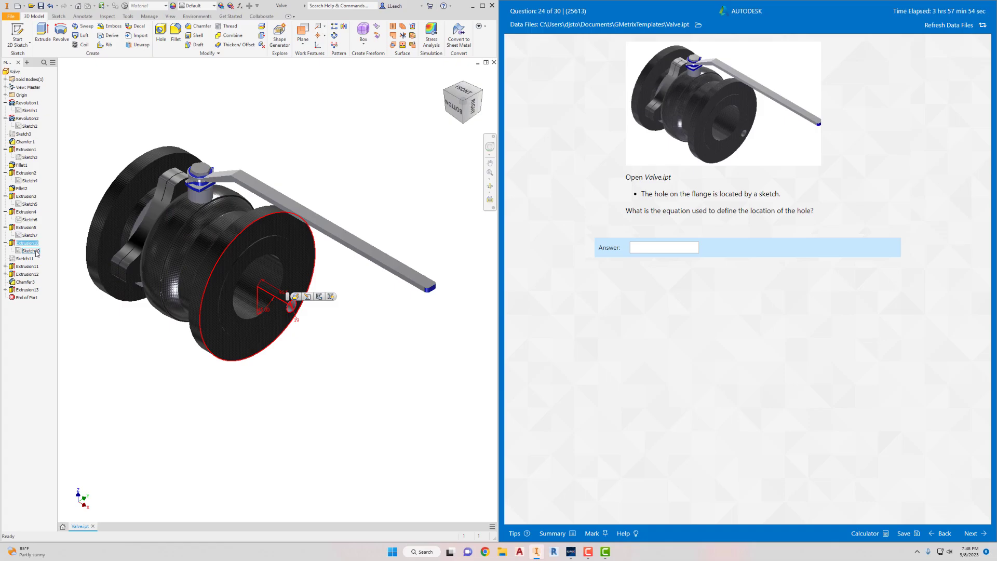
right_click(35, 253)
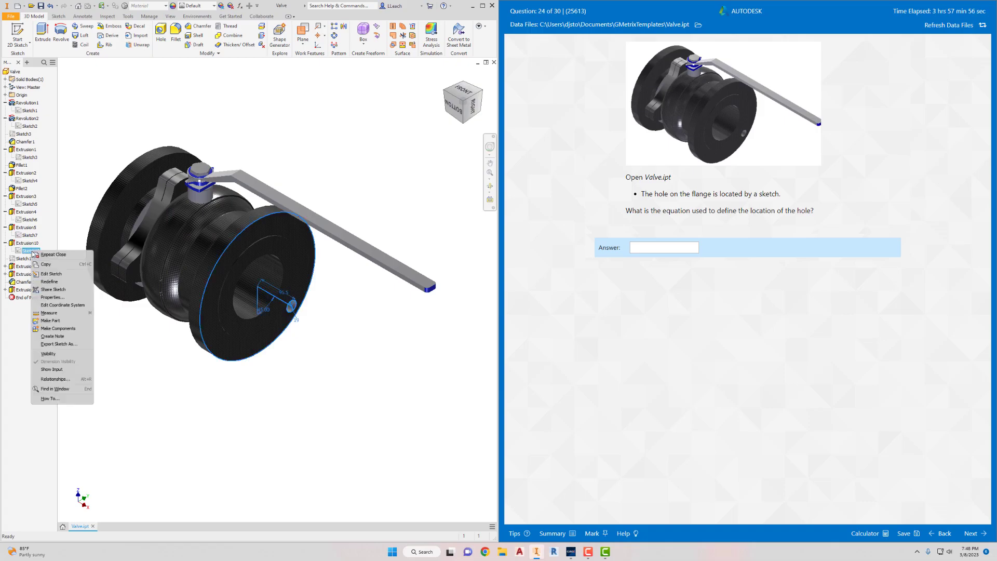
click(51, 273)
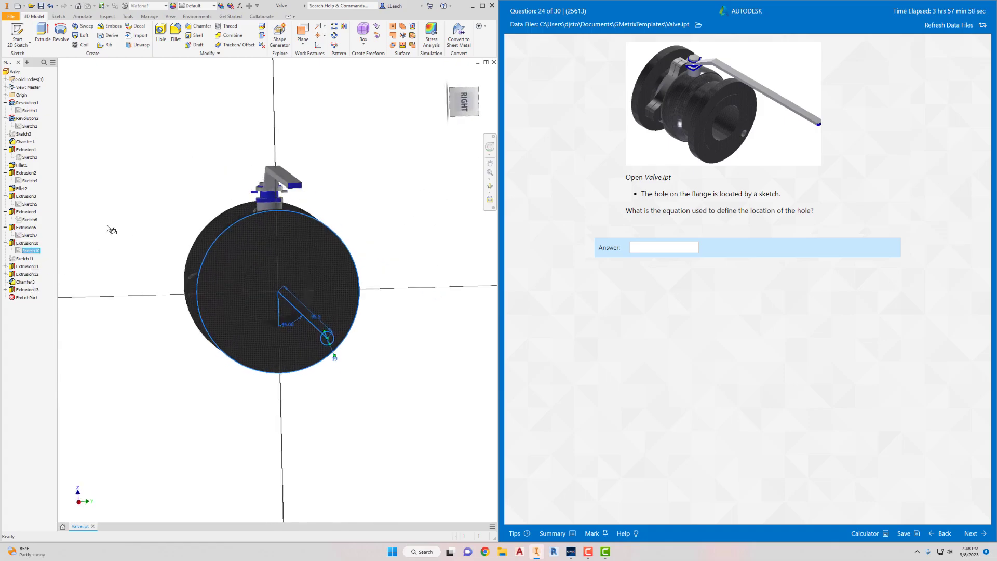
Step: Display the hole sketch's dimensions as expressions
scroll(322, 328, down, 5)
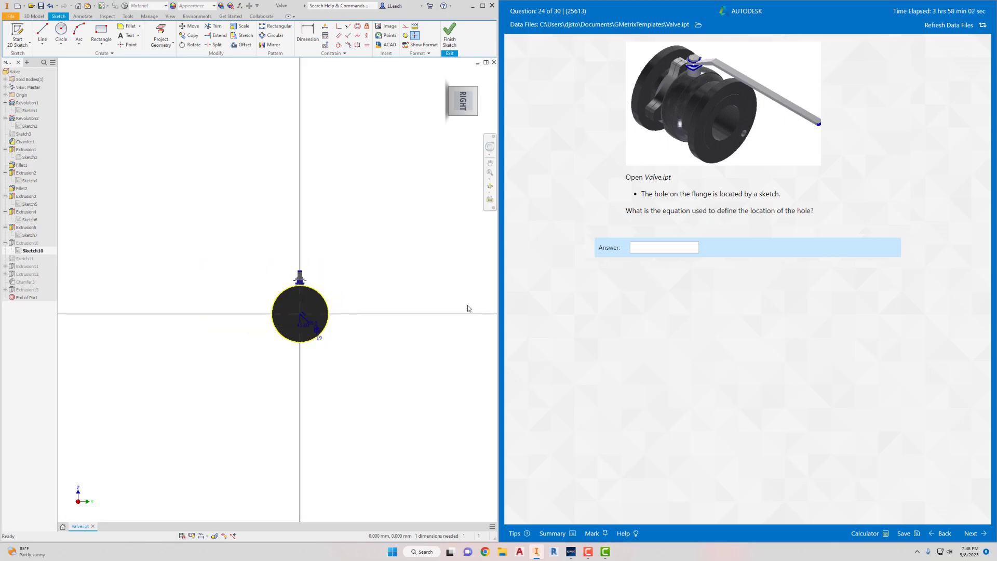
scroll(338, 344, up, 5)
mouse_move(243, 289)
middle_down()
mouse_move(283, 283)
mouse_move(338, 253)
middle_up()
scroll(338, 254, down, 2)
scroll(339, 253, up, 5)
scroll(339, 253, down, 2)
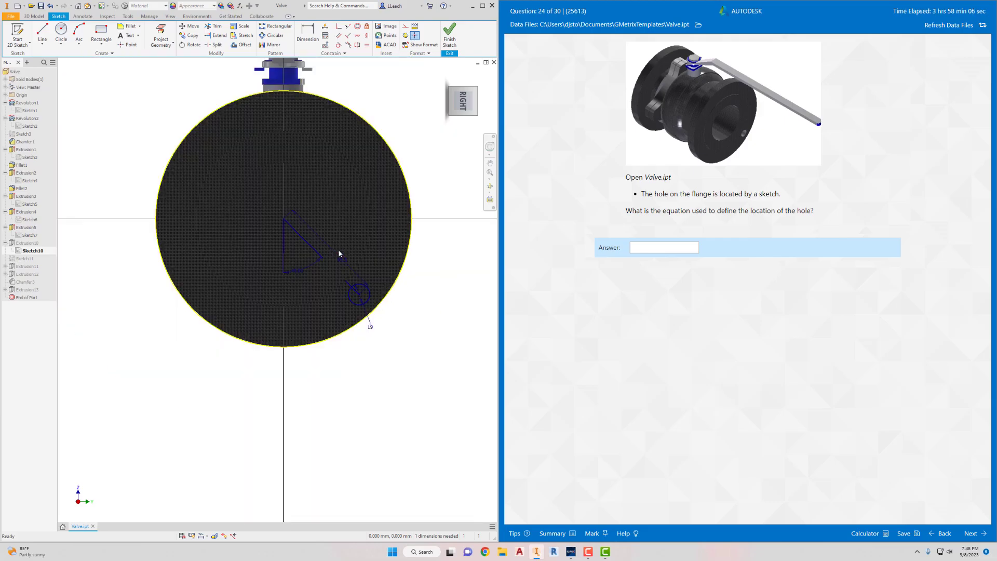
middle_drag(346, 247, 353, 257)
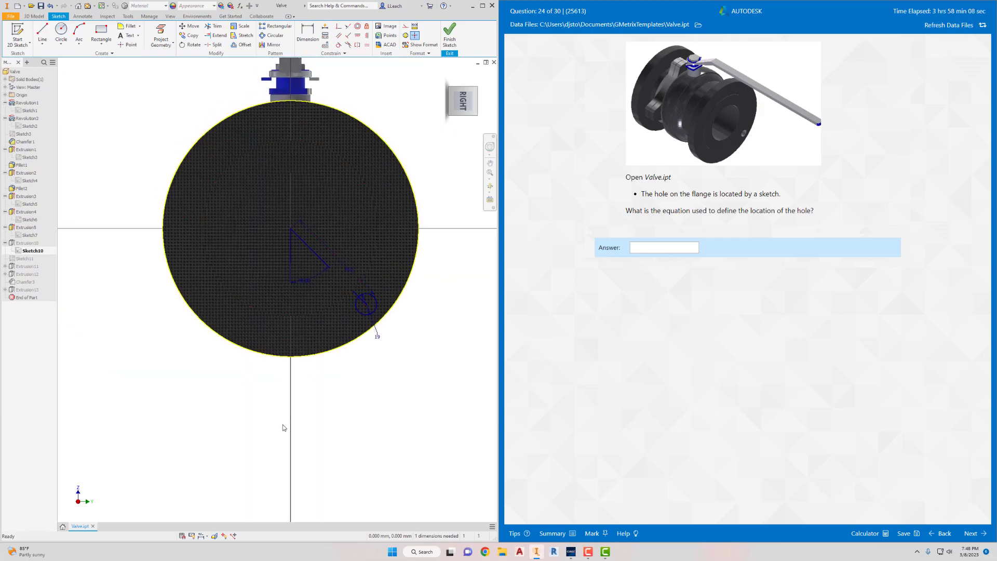
click(215, 536)
click(215, 536)
click(207, 537)
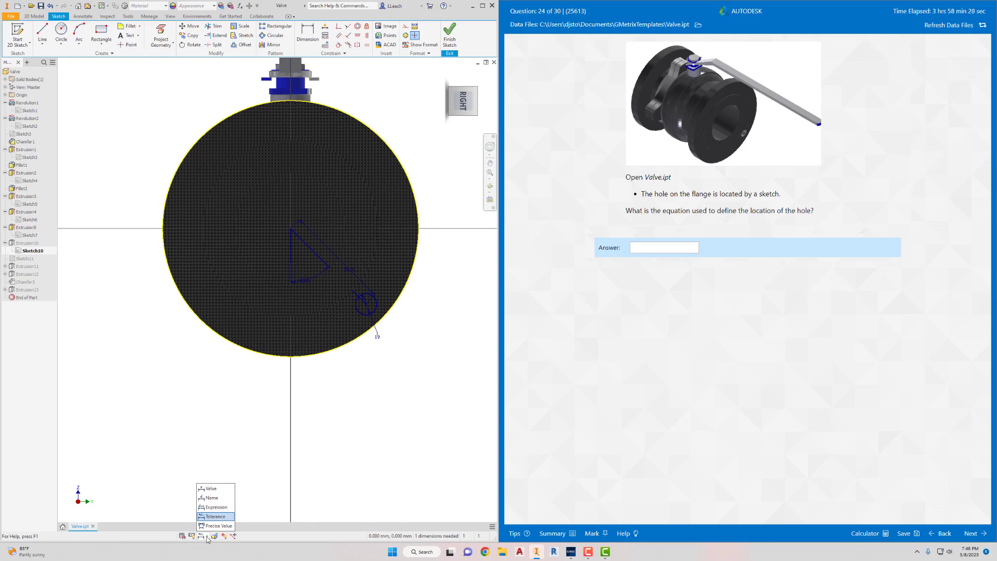
click(220, 507)
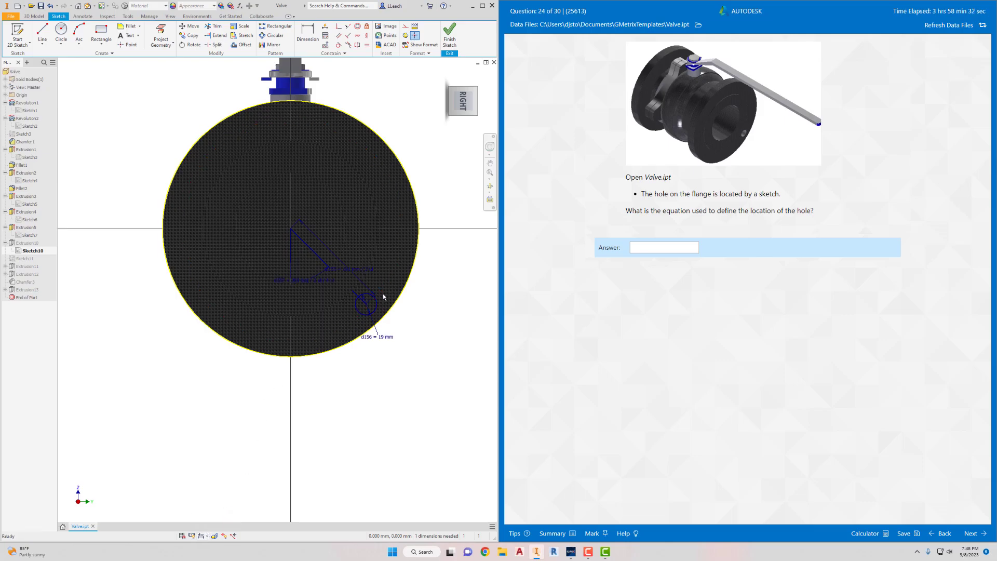
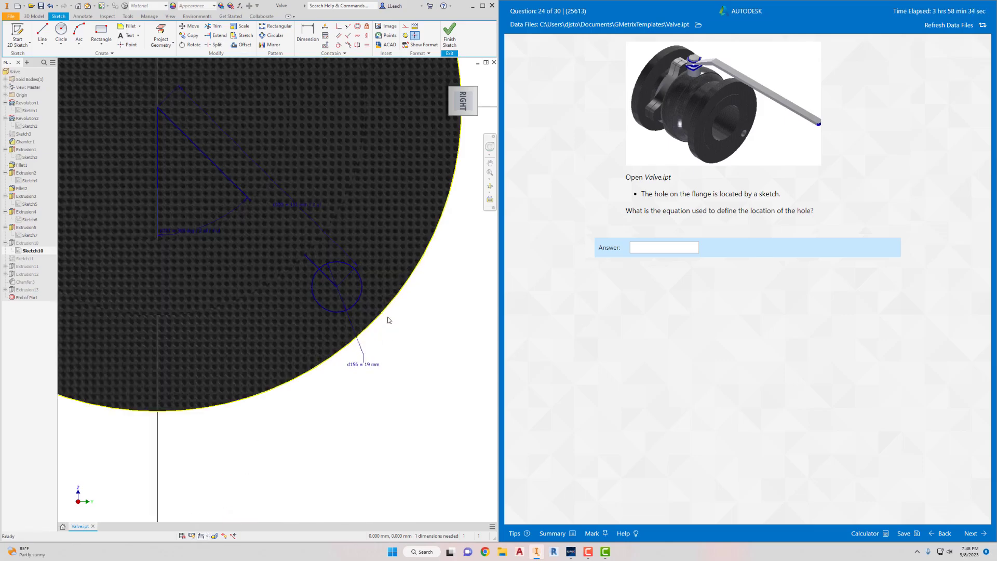
double_click(365, 364)
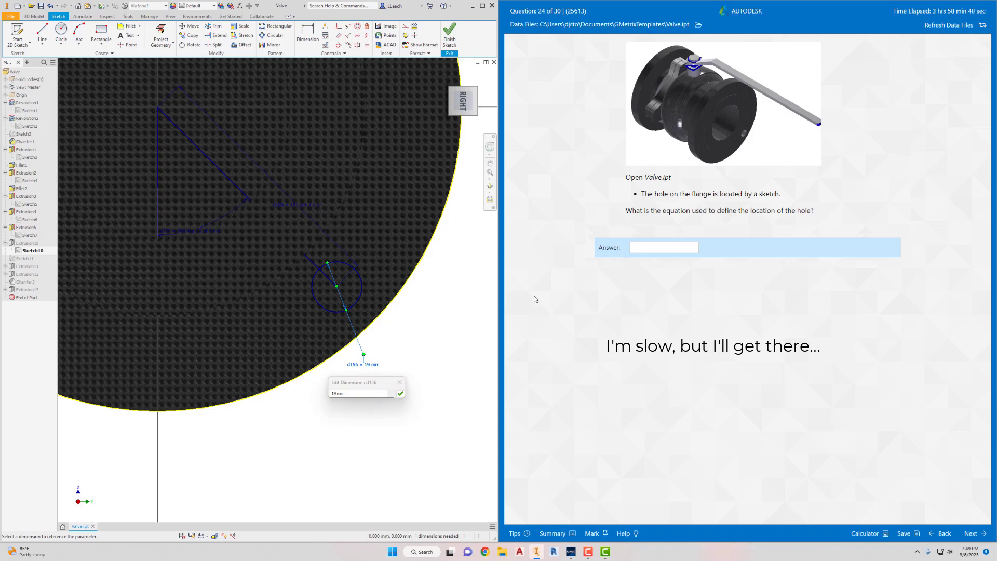
click(399, 382)
click(203, 535)
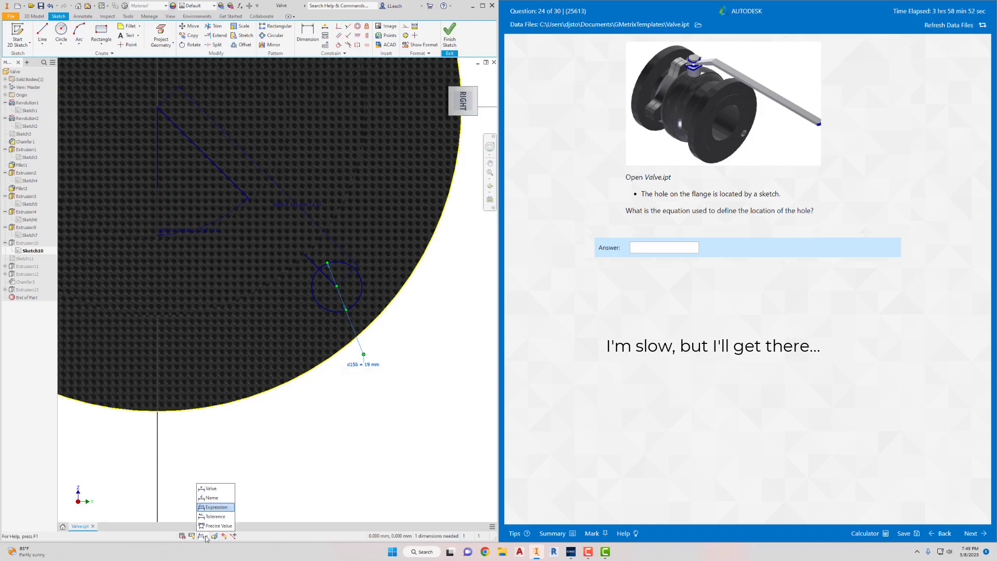
click(226, 507)
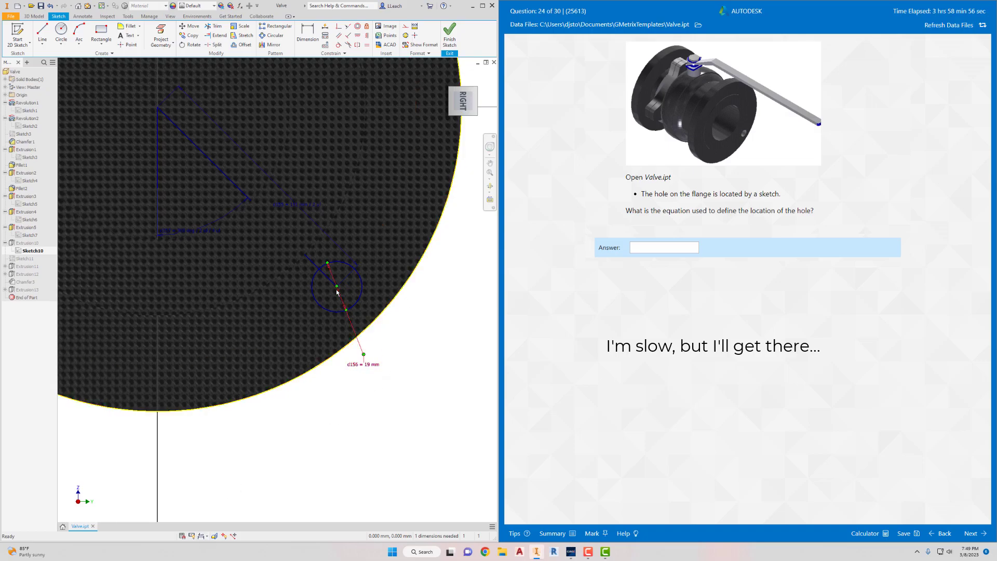
Step: Open the dimension for the hole's distance from the flange center and copy its equation
scroll(337, 285, up, 3)
scroll(329, 279, down, 3)
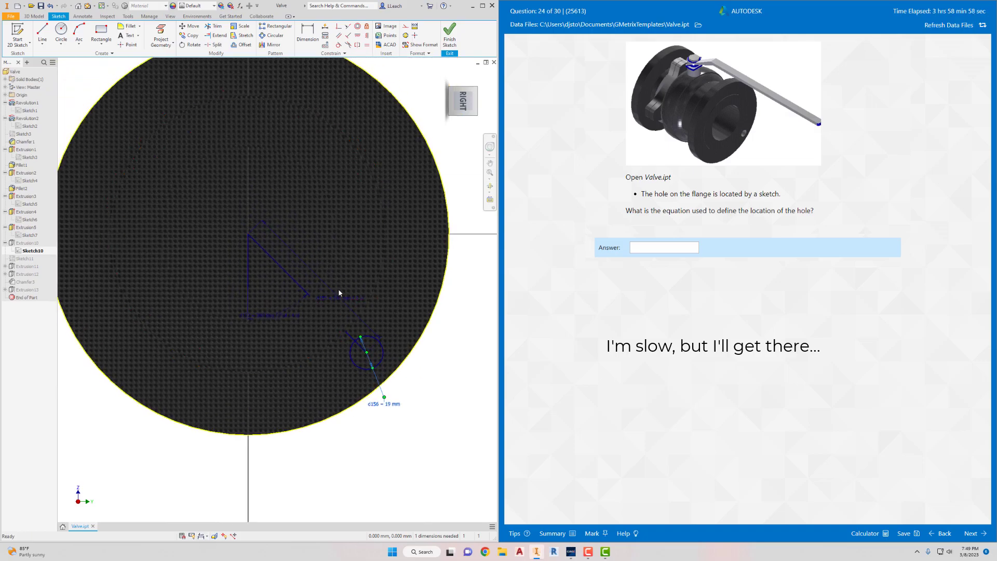
scroll(338, 292, down, 3)
click(336, 309)
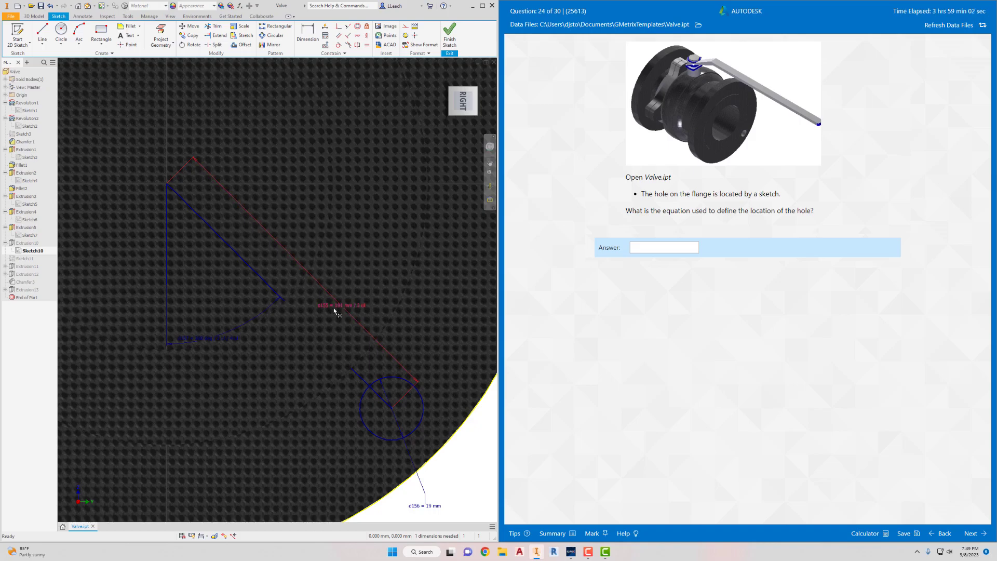
double_click(334, 309)
key(ctrl+c)
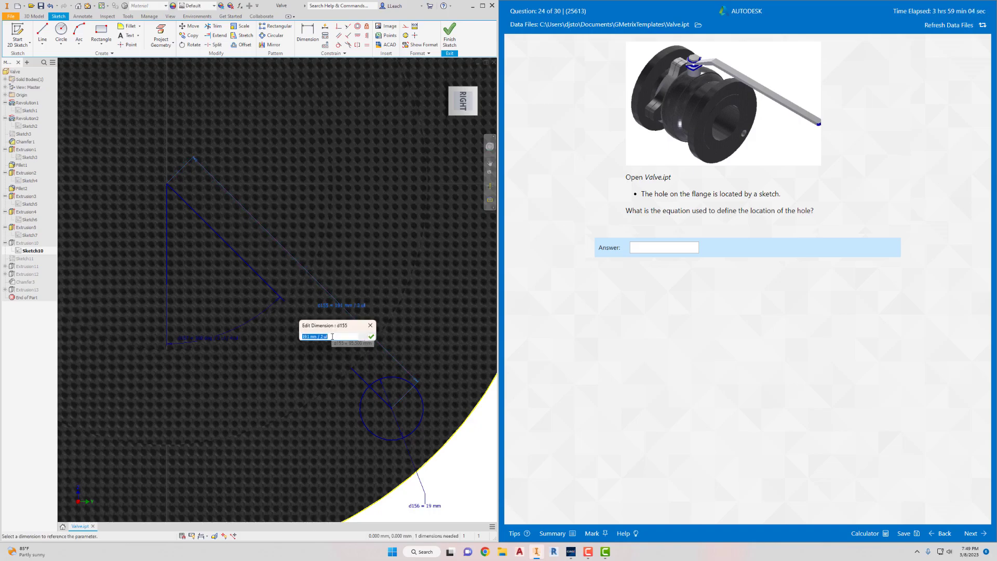
right_click(306, 337)
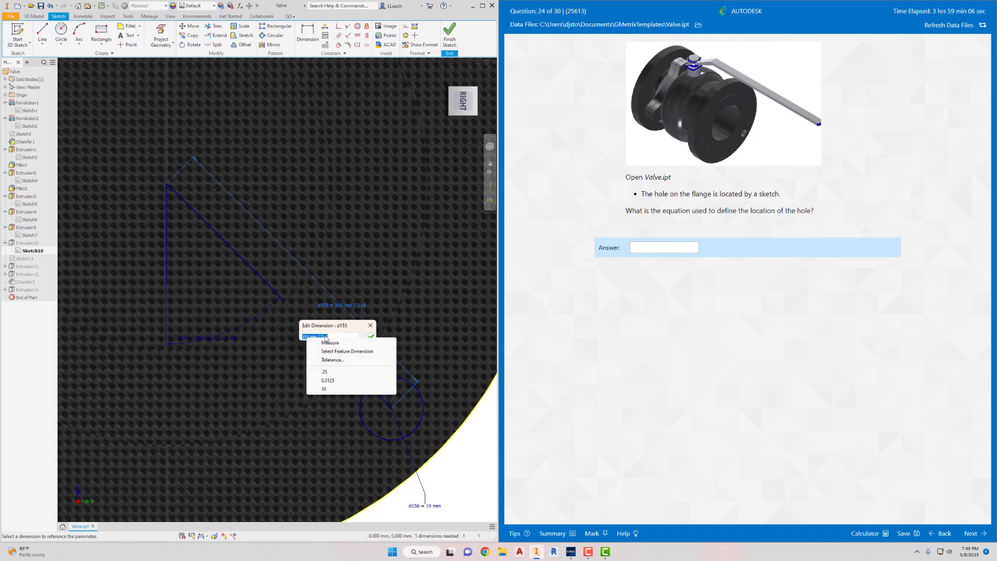
key(Escape)
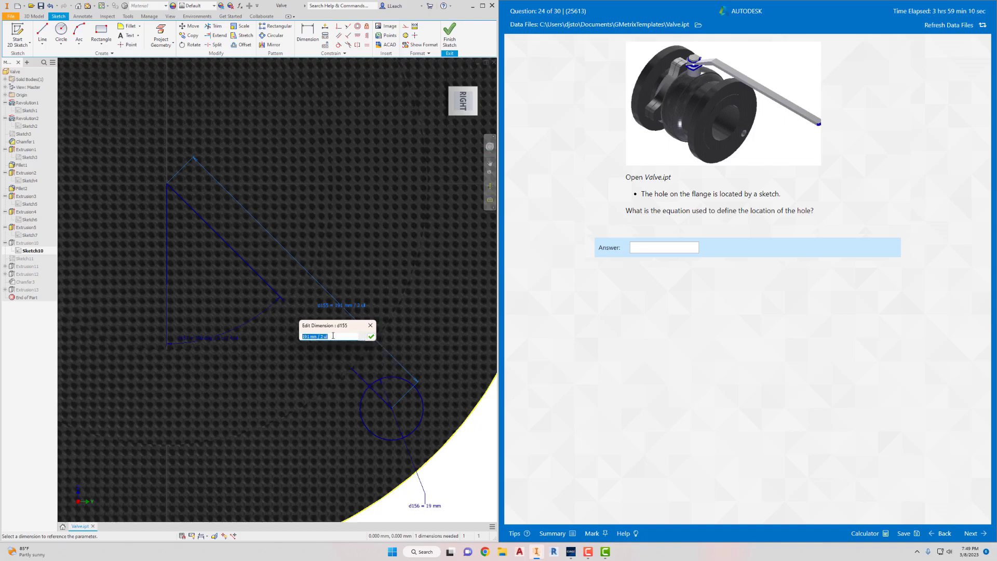
Step: Answer the Valve hole location question with 191 mm / 2 ul, submit it and continue to the next question
click(656, 249)
key(ctrl+v)
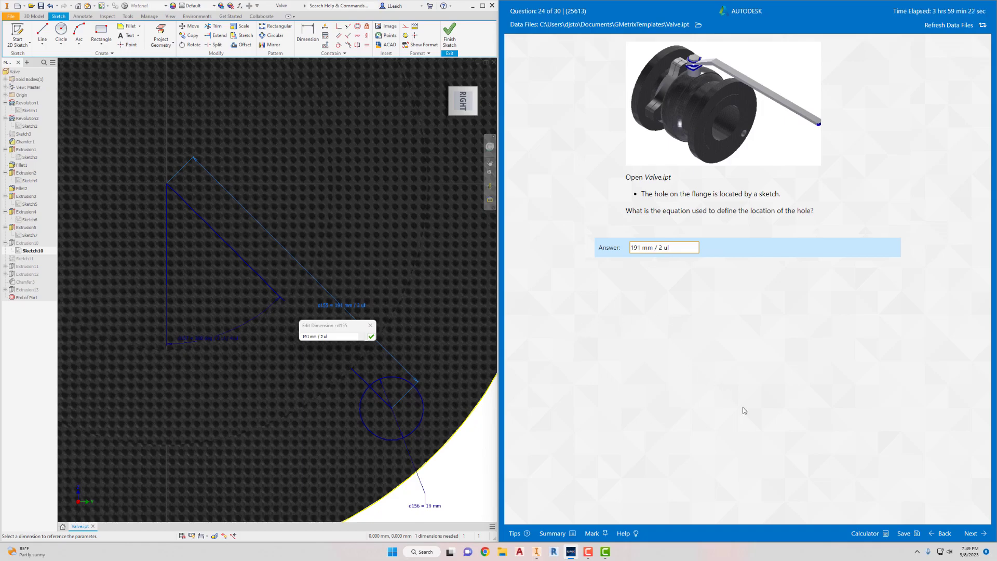
click(969, 530)
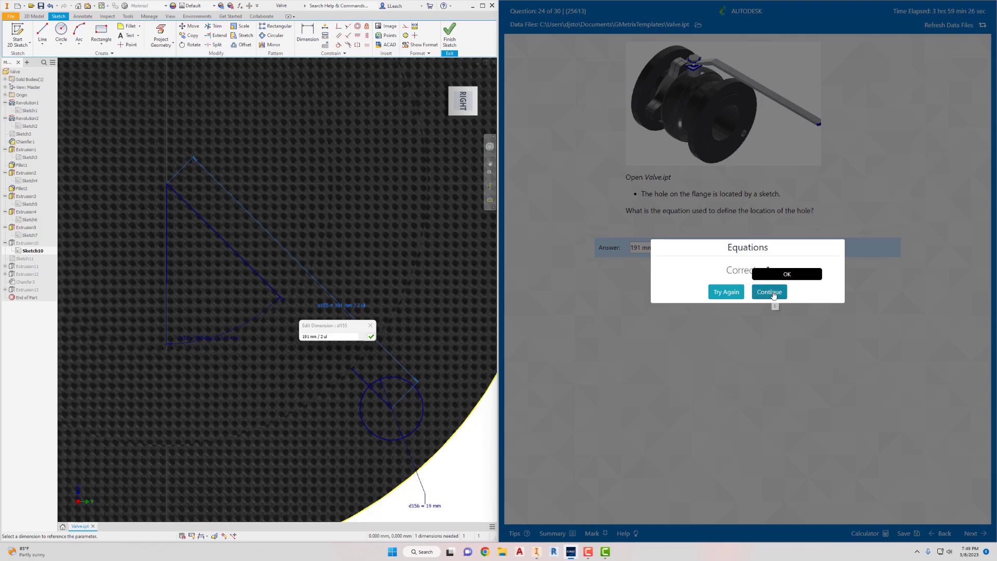
click(775, 293)
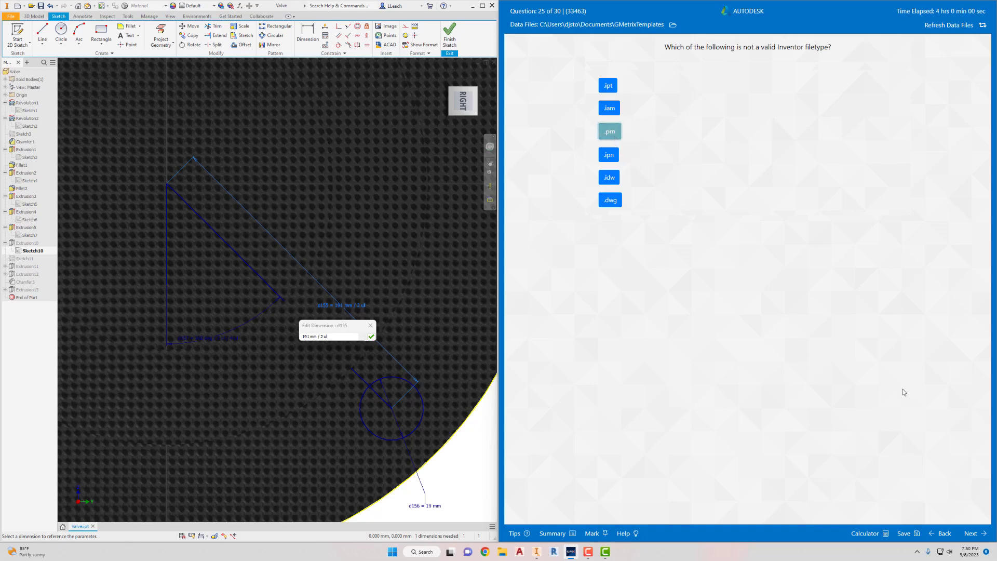
Step: Submit the selected answers to the invalid filetype question and the View Cube Home View question, continuing after each
click(972, 534)
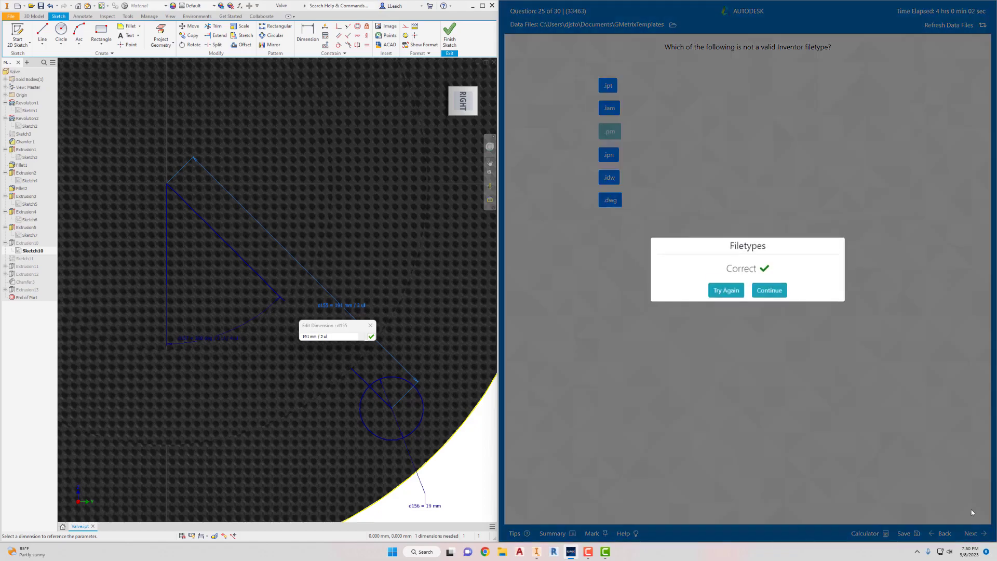
click(769, 291)
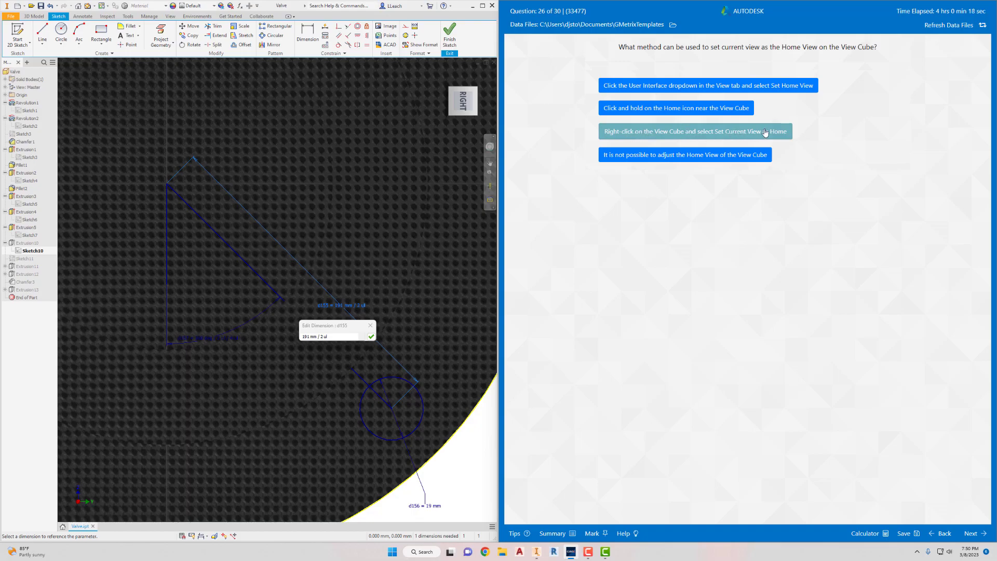
click(976, 535)
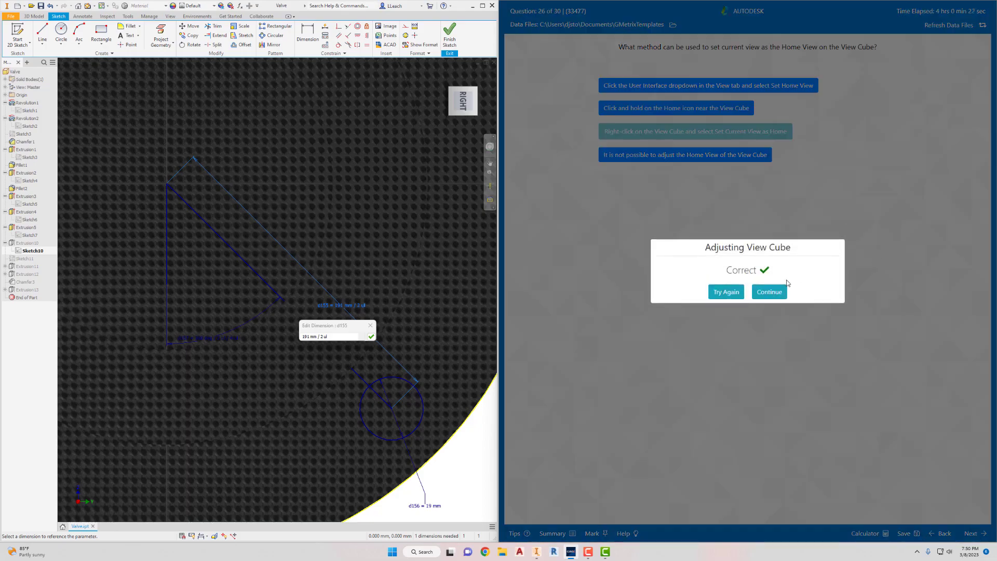
click(769, 292)
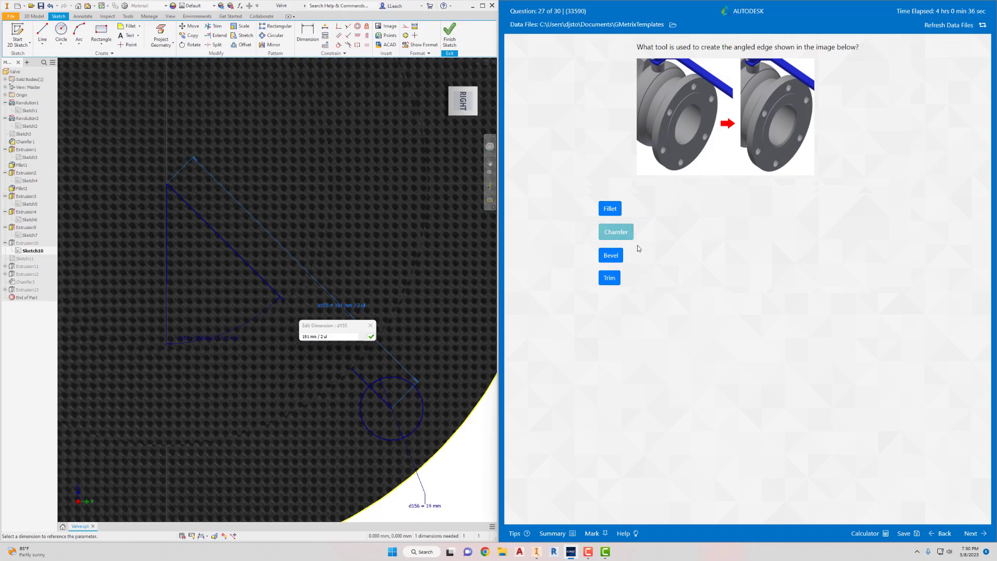
Step: Finish the Valve sketch and answer the angled edge question with Chamfer, submitting it and continuing
click(617, 236)
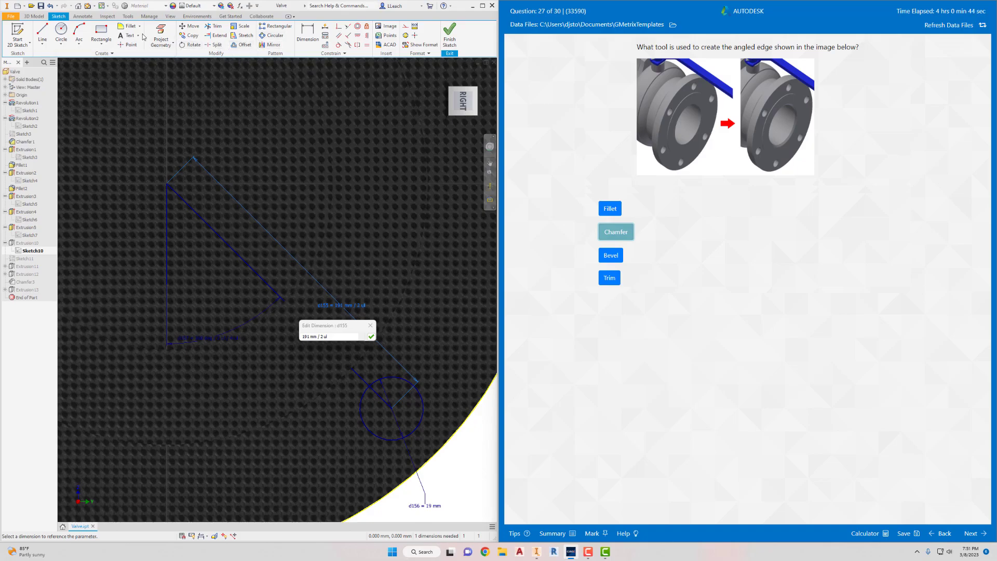
scroll(279, 161, down, 3)
click(450, 34)
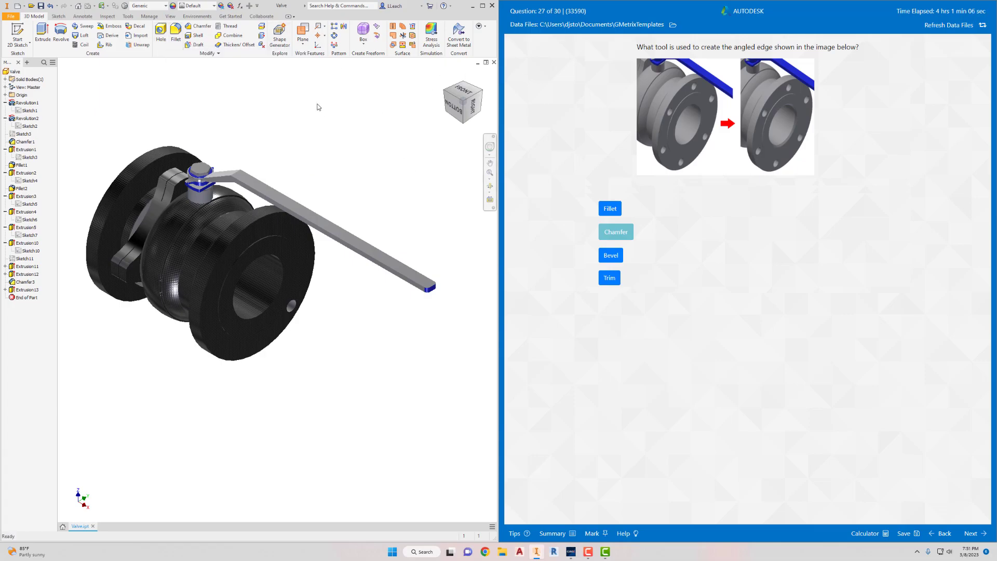
click(624, 231)
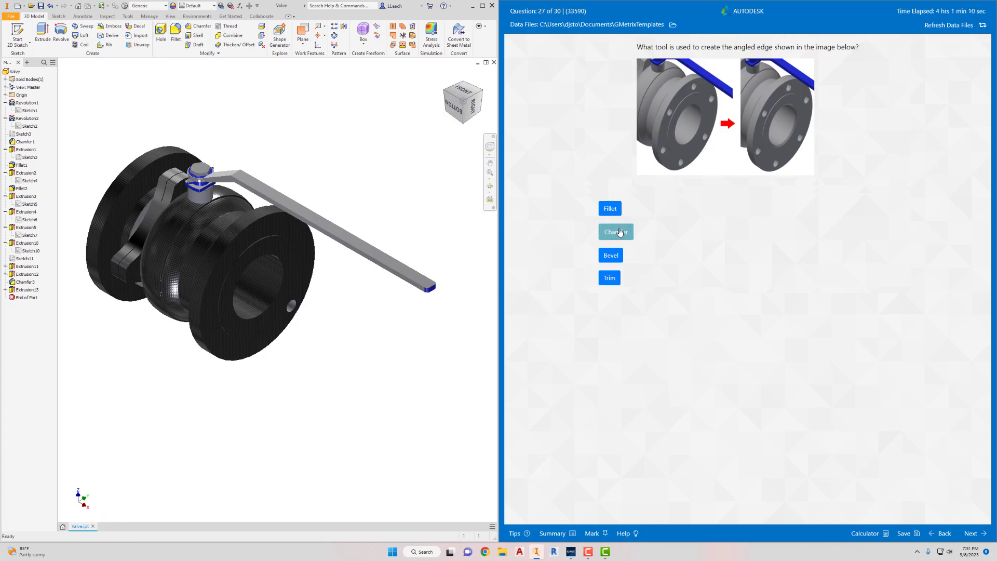
click(971, 533)
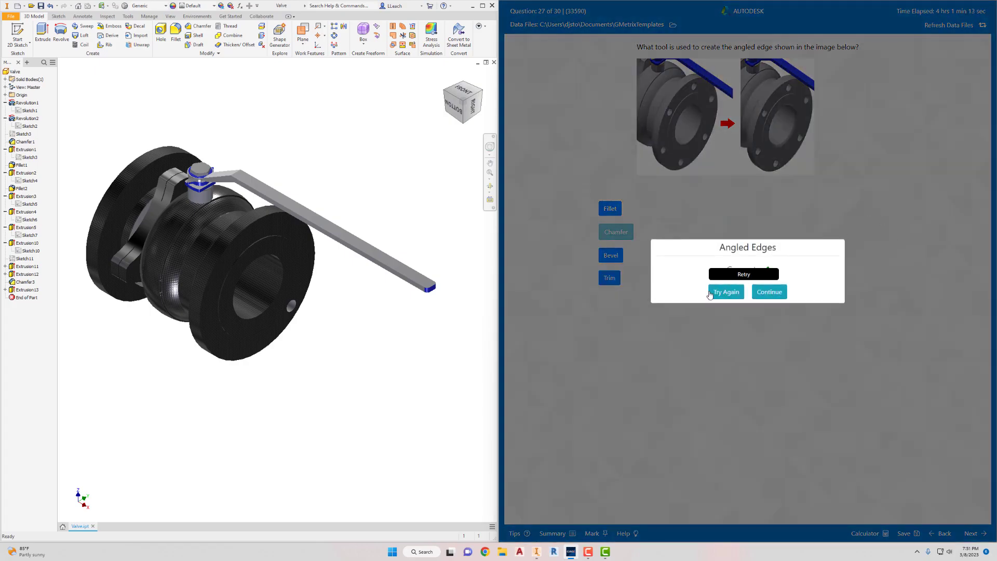
click(768, 292)
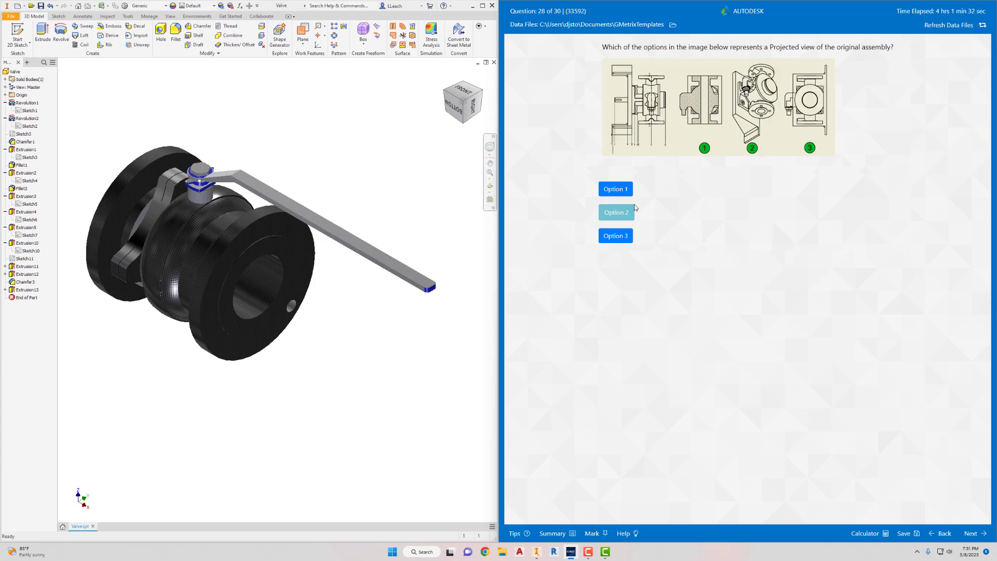
Step: Answer the Projected view question with Option 2, submit it and continue to the next question
click(621, 214)
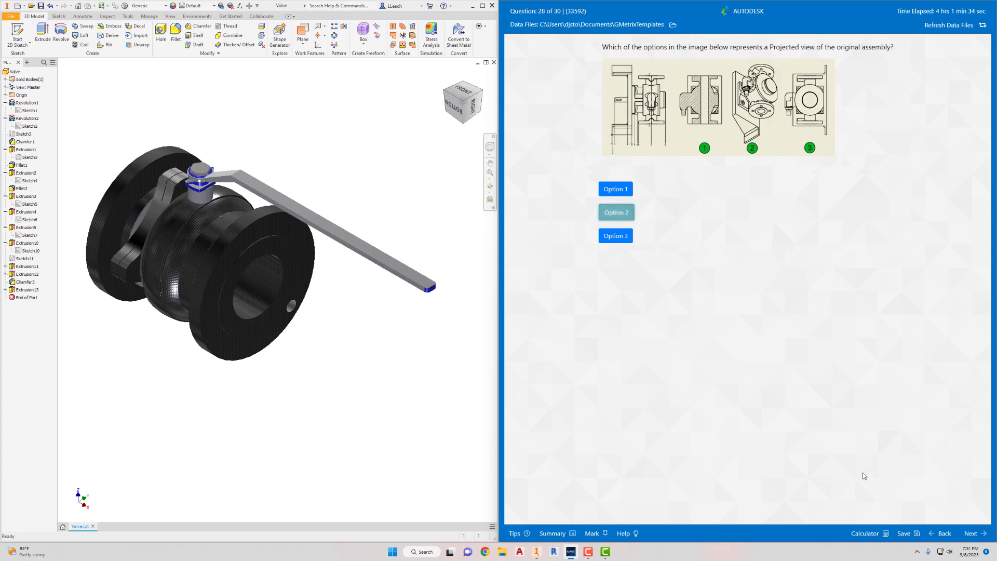
click(969, 534)
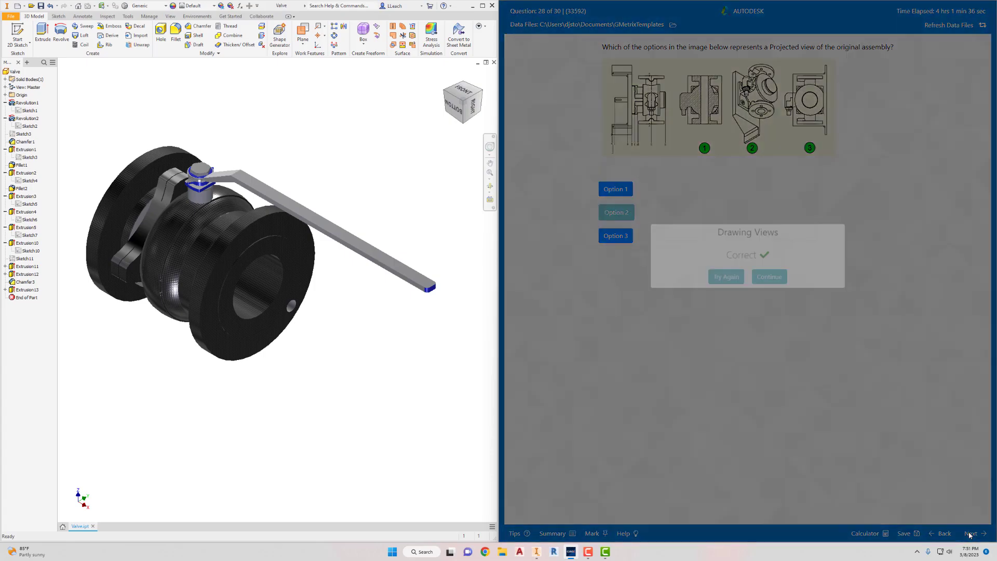
click(769, 275)
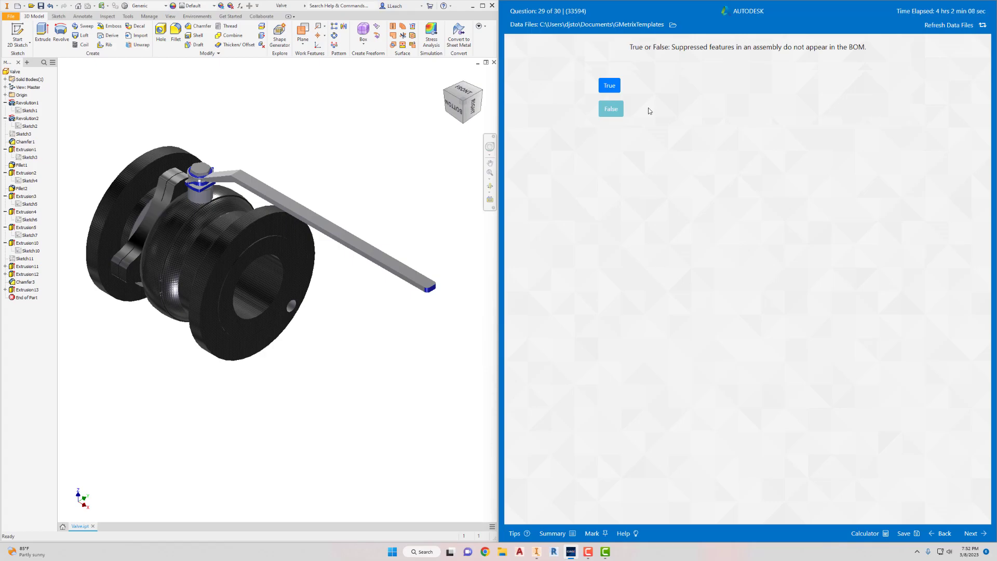
Step: Answer the suppressed features question with False and submit the shared sketch answer that Extrusion1 and Extrusion2 would both be adjusted
click(623, 109)
click(971, 534)
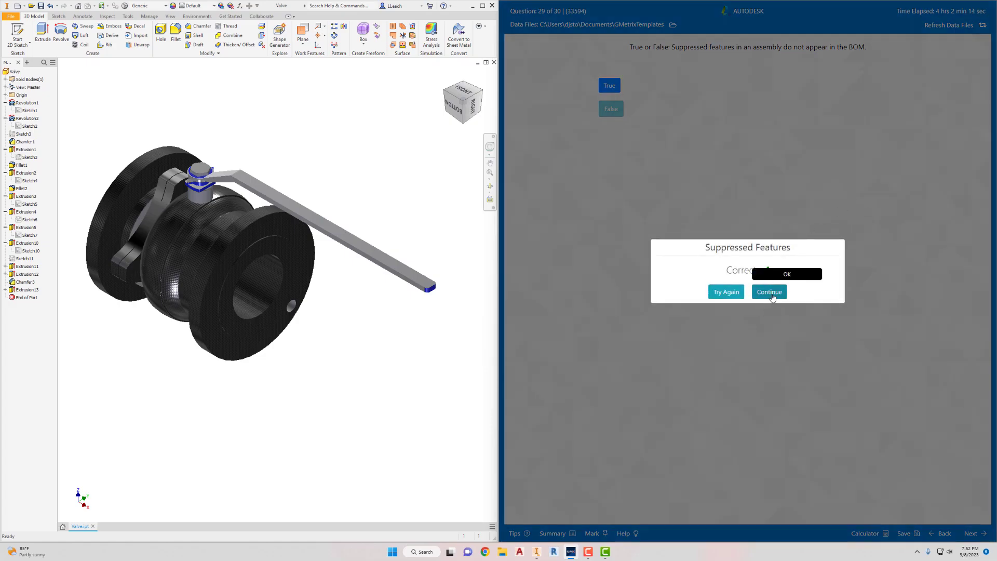
click(770, 292)
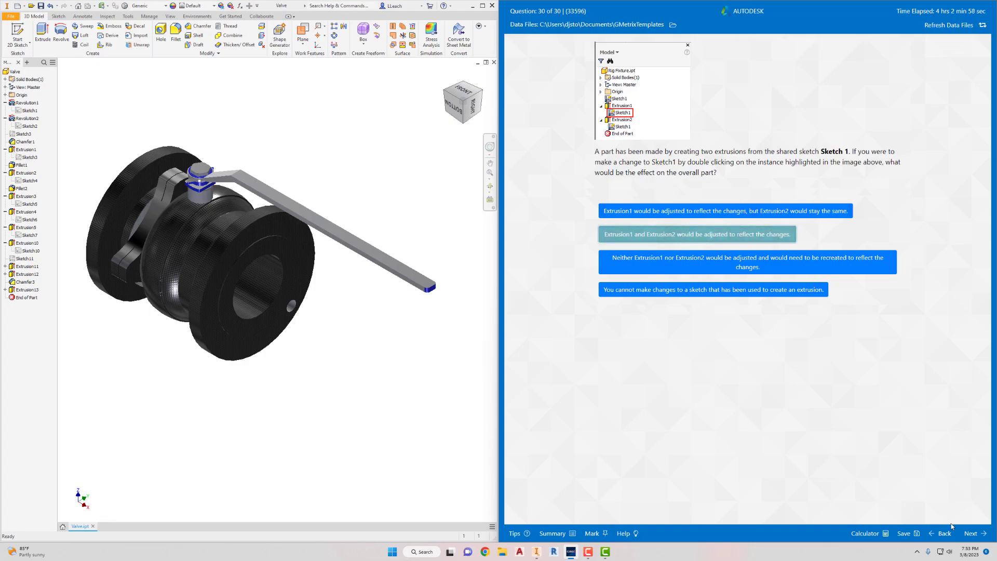
click(969, 535)
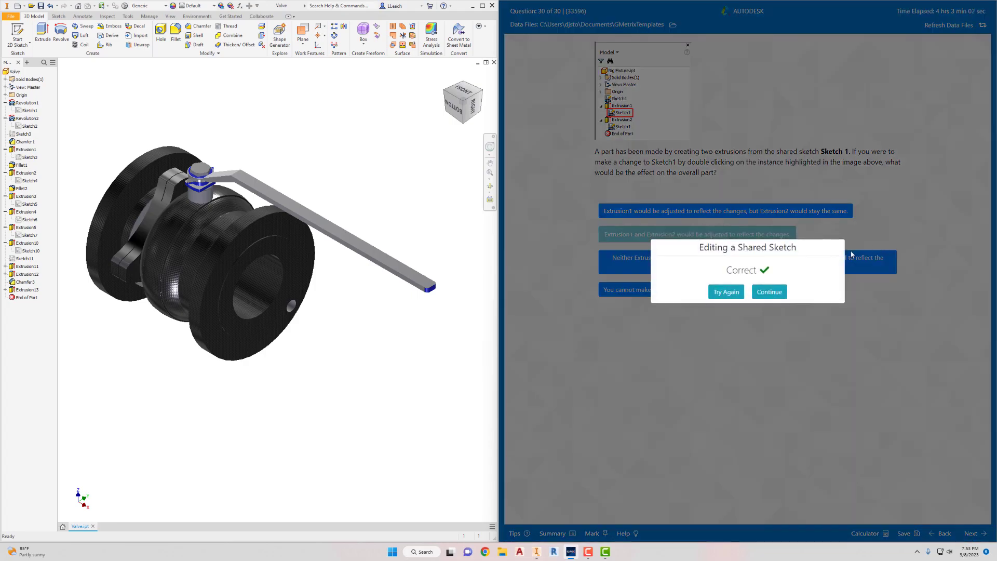